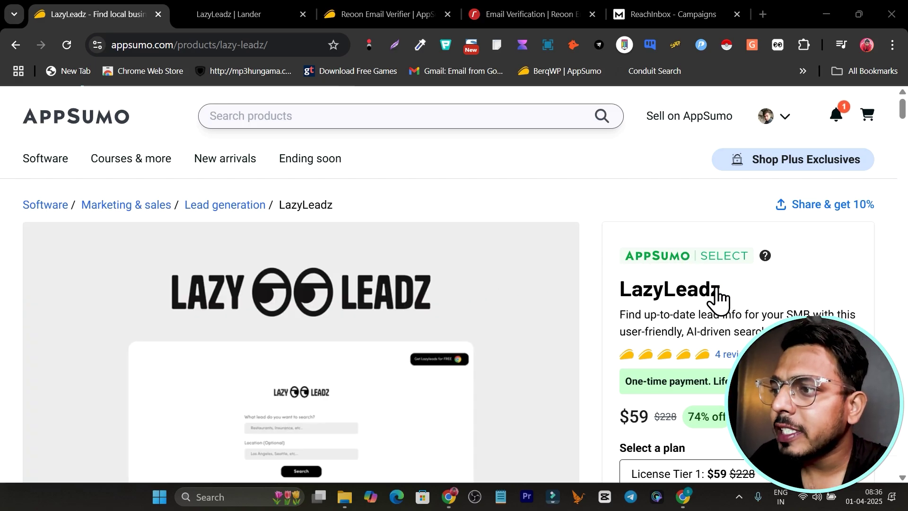
{"action": "scroll", "coordinate": [628, 333], "scroll_direction": "down", "scroll_amount": 5}
{"action": "scroll", "coordinate": [629, 332], "scroll_direction": "down", "scroll_amount": 3}
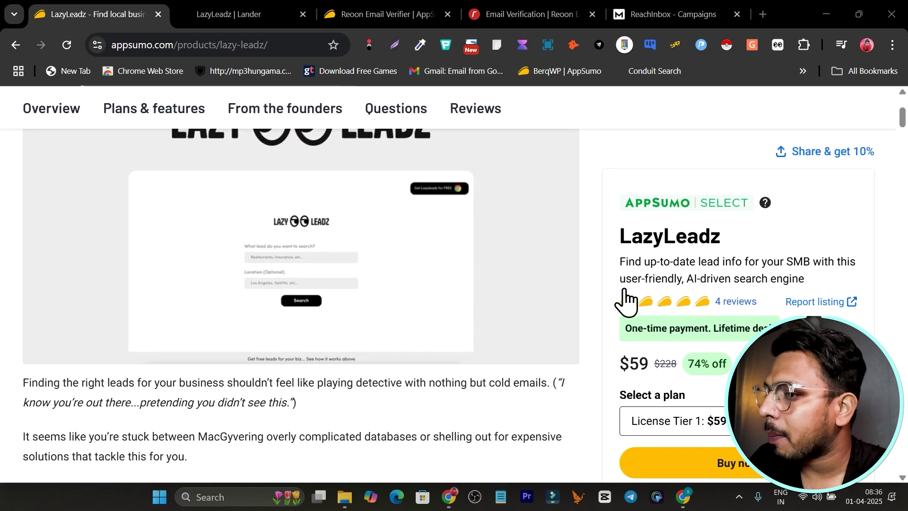
{"action": "scroll", "coordinate": [628, 332], "scroll_direction": "down", "scroll_amount": 3}
{"action": "scroll", "coordinate": [629, 332], "scroll_direction": "down", "scroll_amount": 2}
{"action": "scroll", "coordinate": [632, 337], "scroll_direction": "down", "scroll_amount": 3}
{"action": "scroll", "coordinate": [633, 355], "scroll_direction": "down", "scroll_amount": 3}
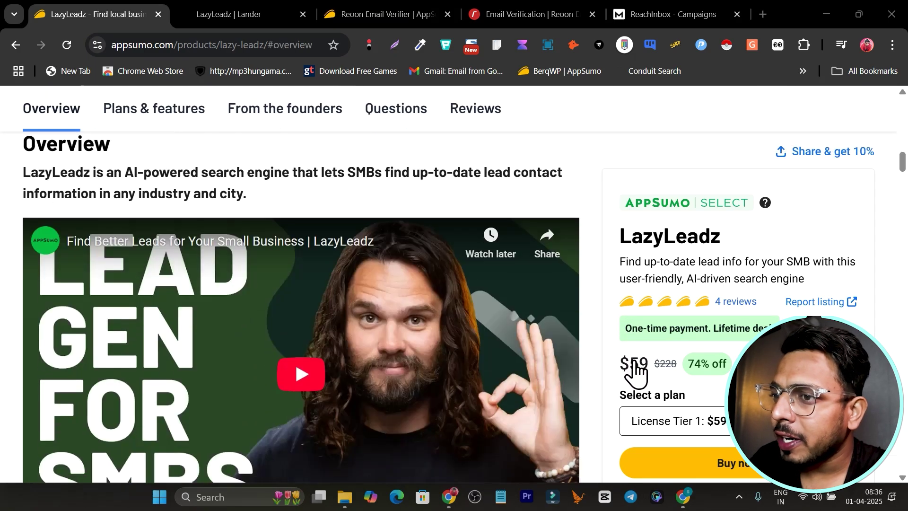
{"action": "scroll", "coordinate": [628, 369], "scroll_direction": "up", "scroll_amount": 5}
{"action": "scroll", "coordinate": [468, 348], "scroll_direction": "up", "scroll_amount": 3}
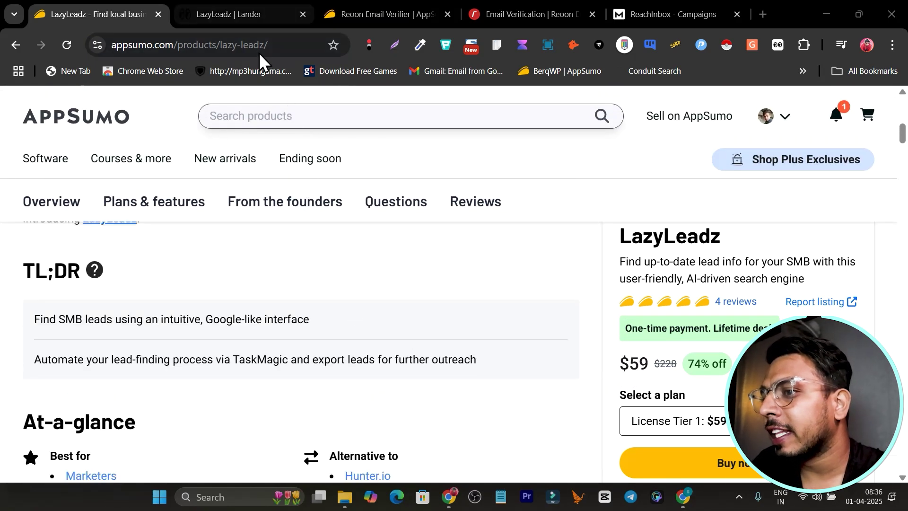
Step: Compare the LazyLeadz site with its AppSumo listing, then view the $59–$499 license tiers
{"action": "left_click", "coordinate": [229, 14]}
{"action": "left_click", "coordinate": [411, 270]}
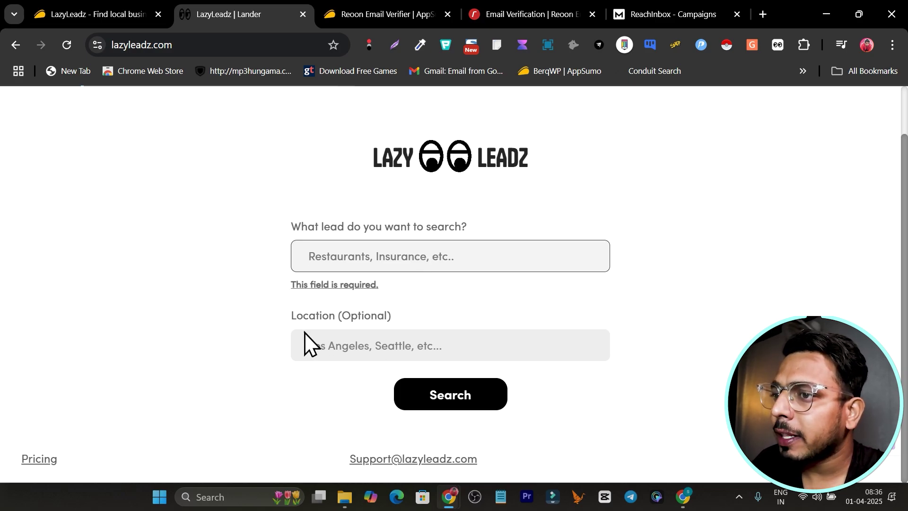
{"action": "left_click", "coordinate": [87, 14]}
{"action": "scroll", "coordinate": [211, 246], "scroll_direction": "up", "scroll_amount": 2}
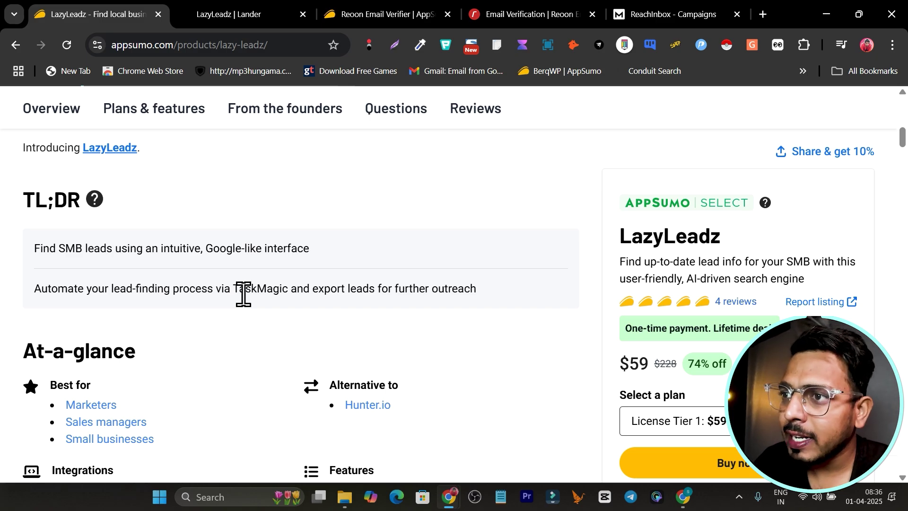
{"action": "left_click", "coordinate": [229, 15]}
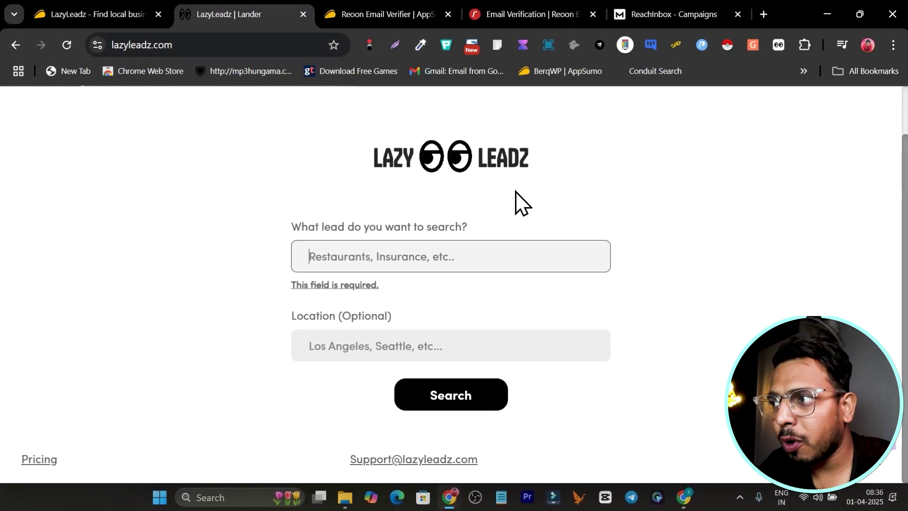
{"action": "scroll", "coordinate": [516, 202], "scroll_direction": "up", "scroll_amount": 2}
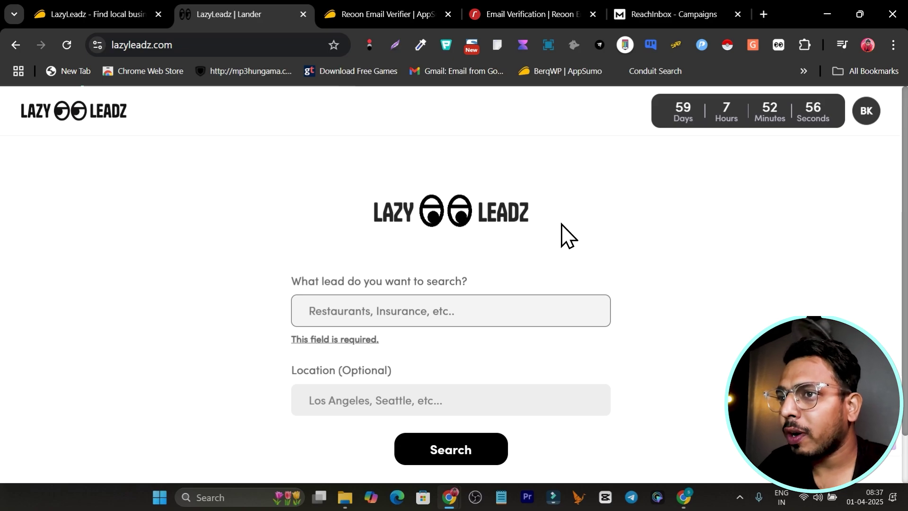
{"action": "left_click", "coordinate": [100, 15]}
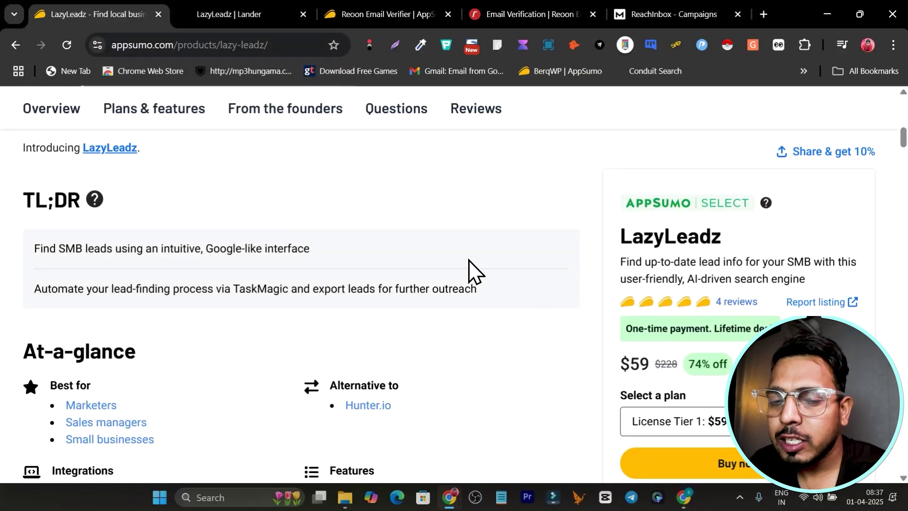
{"action": "left_click", "coordinate": [156, 114]}
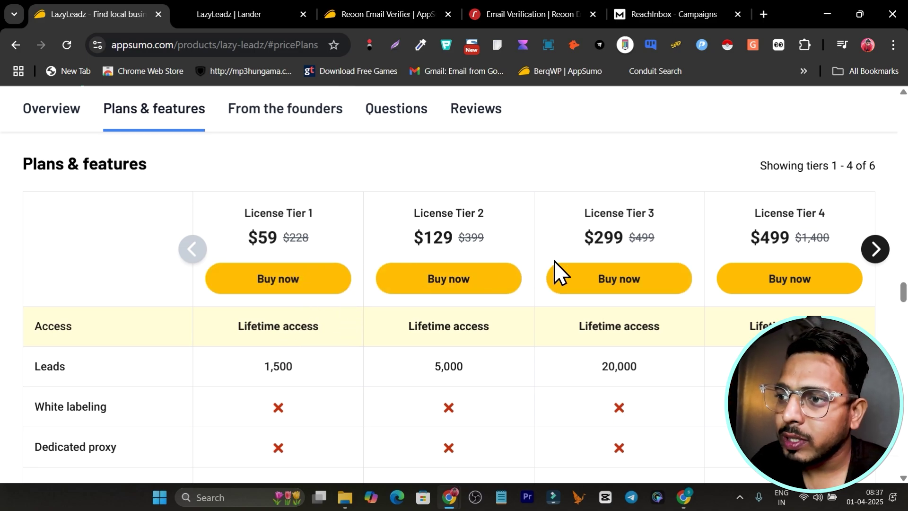
Step: Search LazyLeadz for 'interior designer' leads in Los Angeles, CA, USA
{"action": "left_click", "coordinate": [216, 14]}
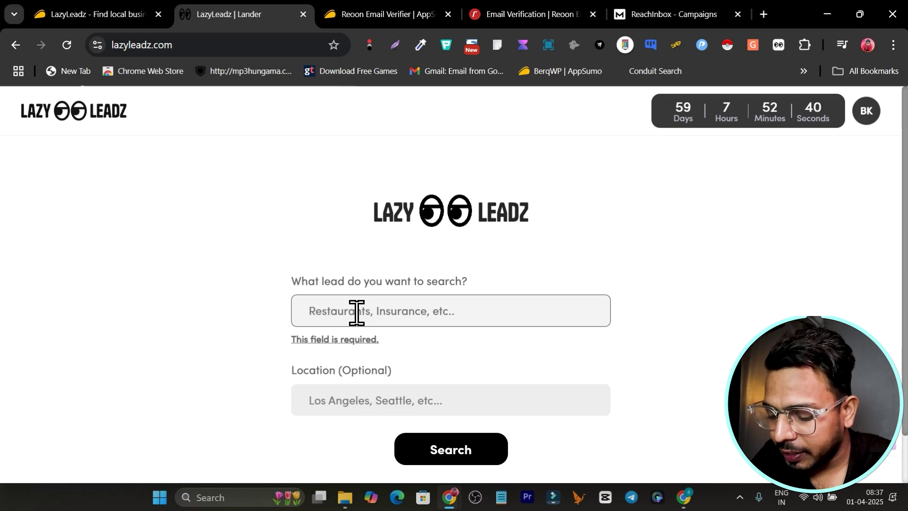
{"action": "type", "text": "interior desig"}
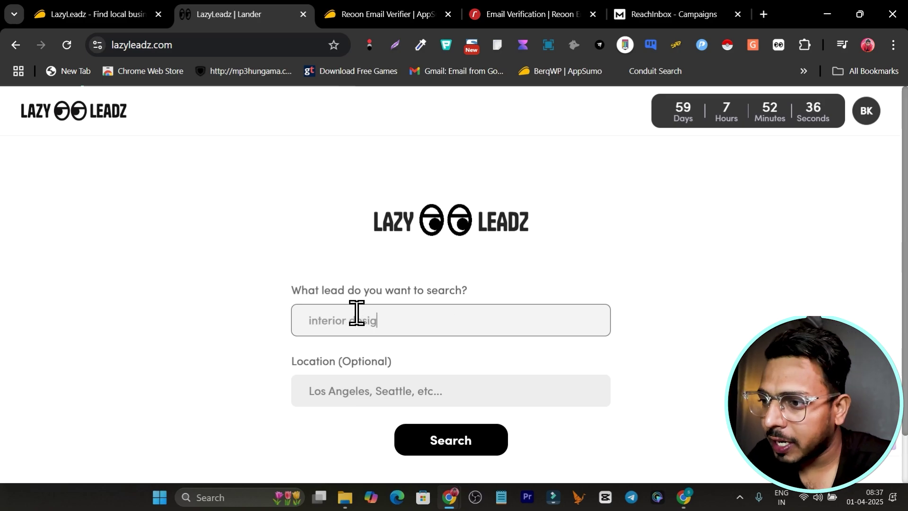
{"action": "type", "text": "ner"}
{"action": "left_click", "coordinate": [369, 391]}
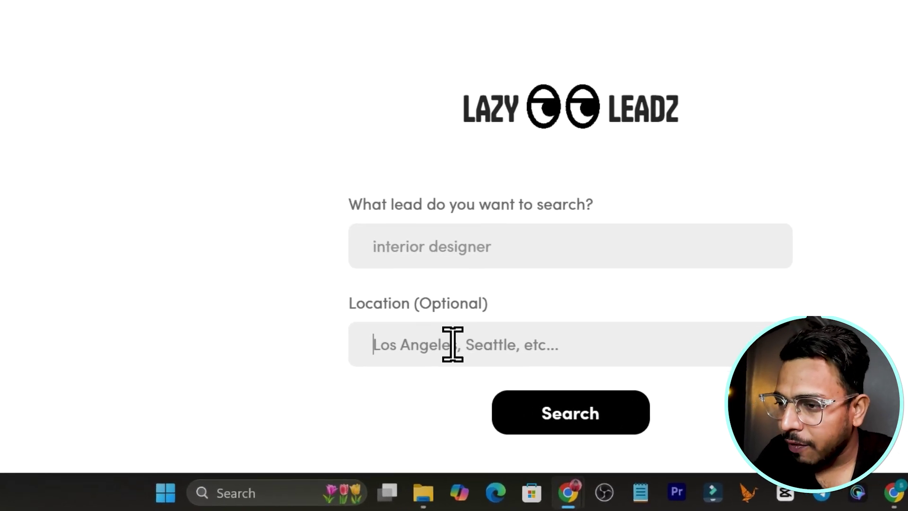
{"action": "type", "text": "los"}
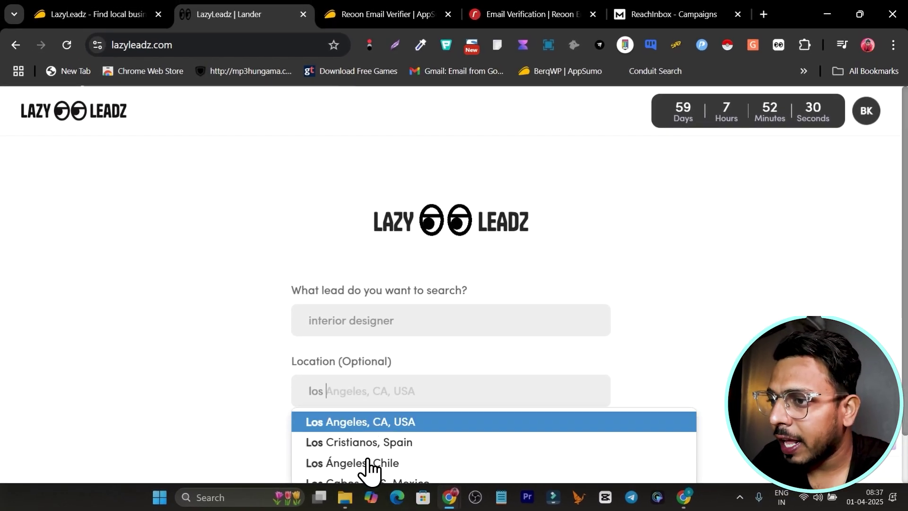
{"action": "left_click", "coordinate": [330, 422]}
{"action": "scroll", "coordinate": [461, 354], "scroll_direction": "down", "scroll_amount": 2}
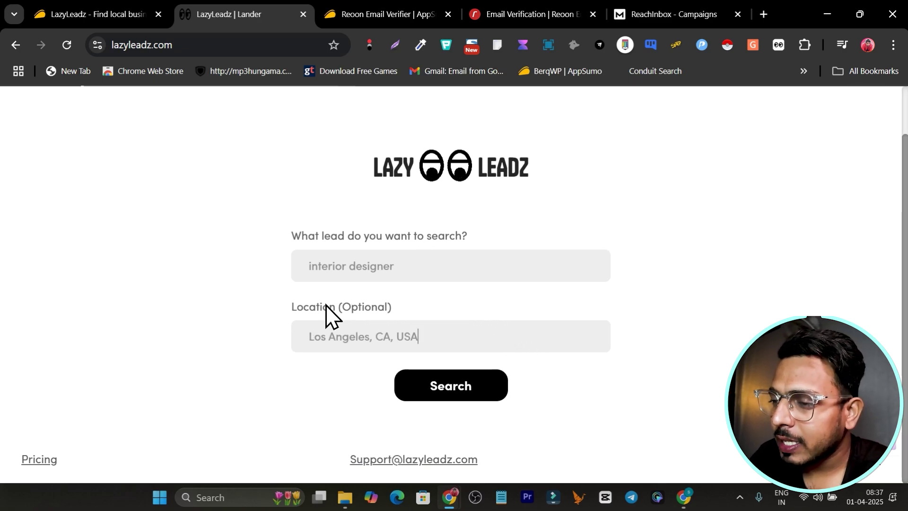
{"action": "left_click", "coordinate": [451, 385]}
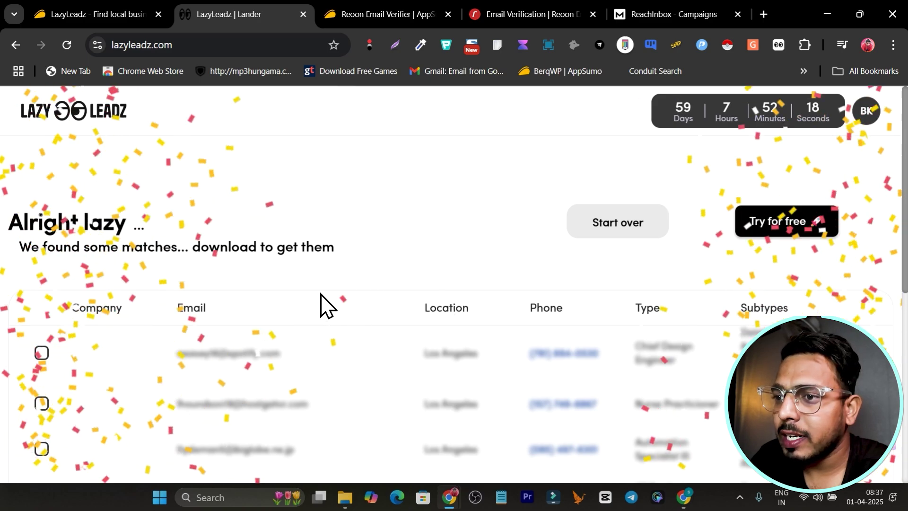
{"action": "scroll", "coordinate": [275, 312], "scroll_direction": "down", "scroll_amount": 2}
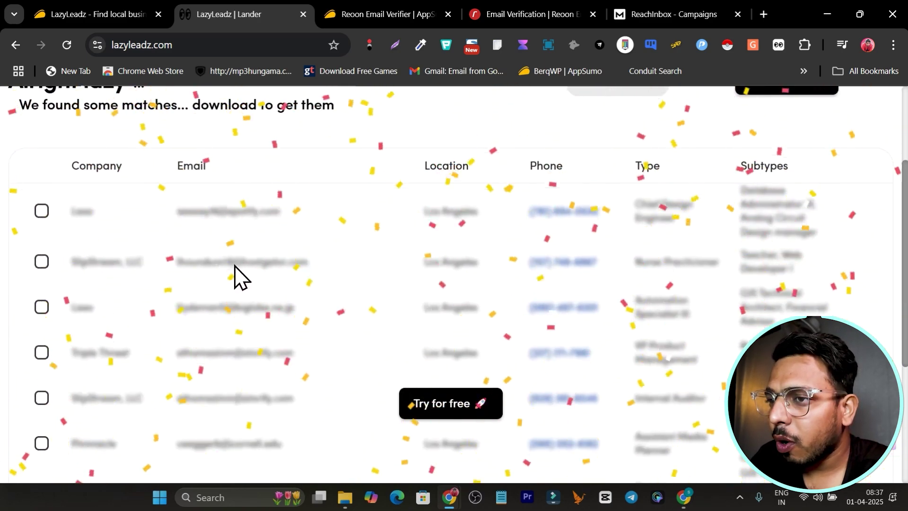
{"action": "scroll", "coordinate": [313, 219], "scroll_direction": "down", "scroll_amount": 2}
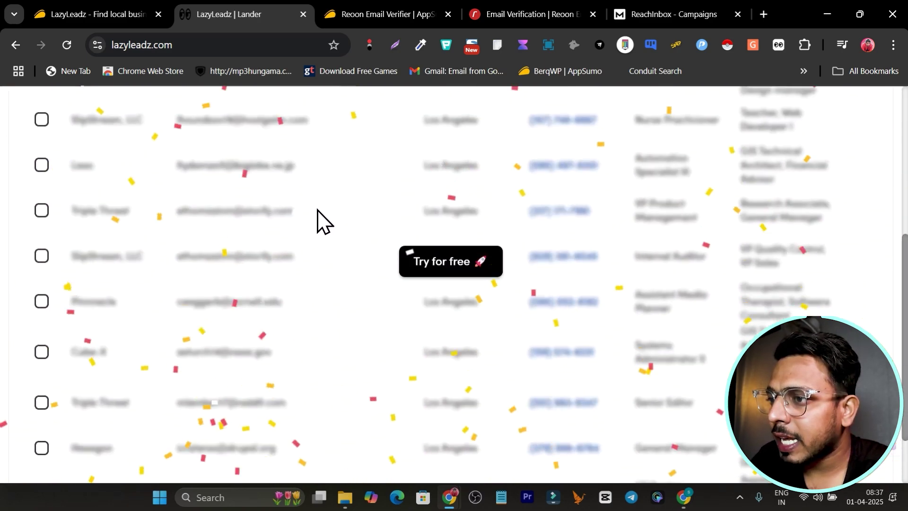
{"action": "scroll", "coordinate": [312, 234], "scroll_direction": "up", "scroll_amount": 3}
{"action": "scroll", "coordinate": [298, 256], "scroll_direction": "up", "scroll_amount": 3}
{"action": "scroll", "coordinate": [624, 305], "scroll_direction": "down", "scroll_amount": 3}
{"action": "scroll", "coordinate": [666, 305], "scroll_direction": "down", "scroll_amount": 3}
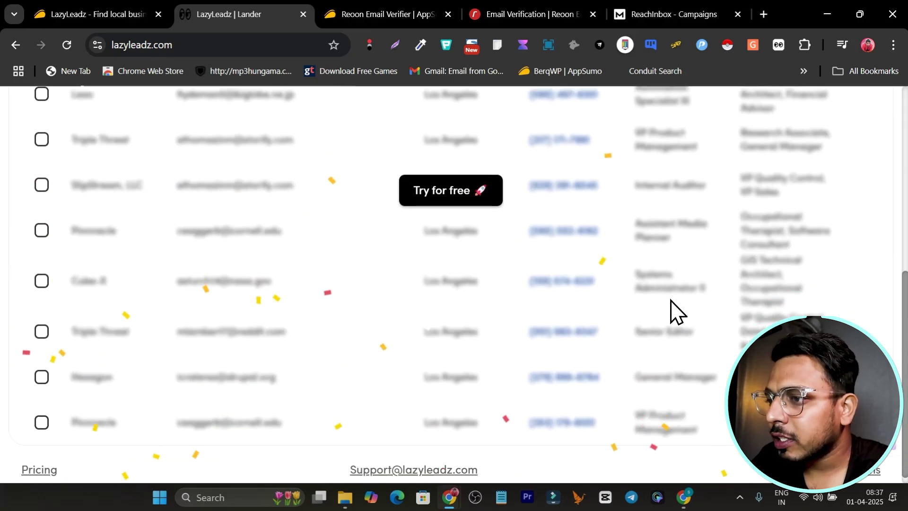
{"action": "scroll", "coordinate": [602, 326], "scroll_direction": "up", "scroll_amount": 5}
{"action": "scroll", "coordinate": [604, 329], "scroll_direction": "down", "scroll_amount": 1}
{"action": "scroll", "coordinate": [496, 340], "scroll_direction": "down", "scroll_amount": 3}
{"action": "scroll", "coordinate": [391, 348], "scroll_direction": "up", "scroll_amount": 3}
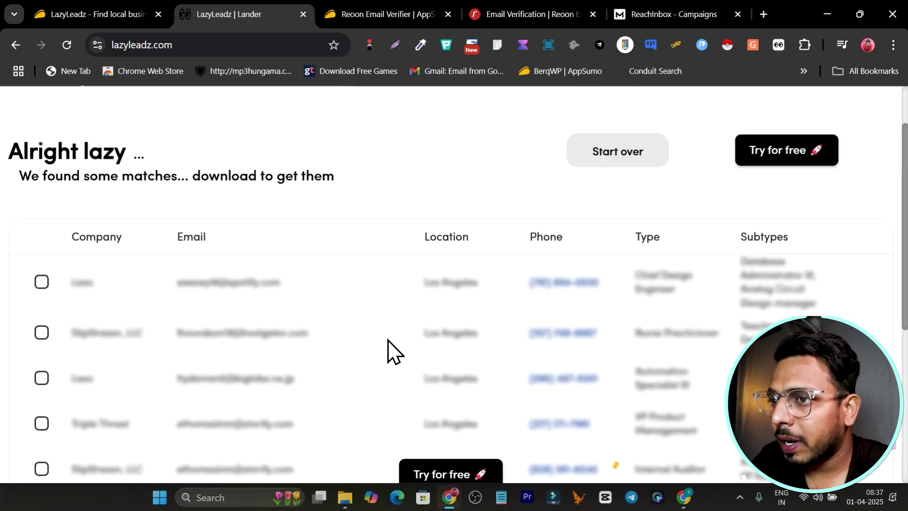
{"action": "scroll", "coordinate": [219, 308], "scroll_direction": "down", "scroll_amount": 2}
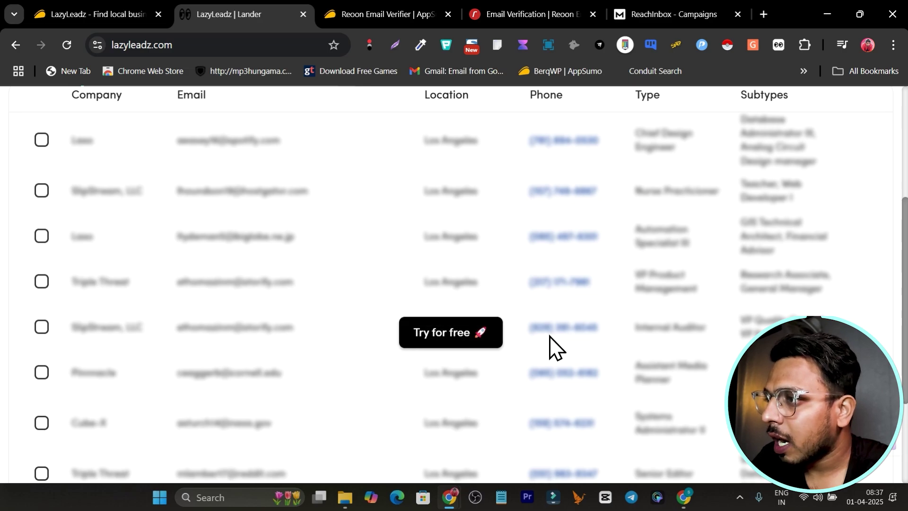
{"action": "scroll", "coordinate": [554, 347], "scroll_direction": "up", "scroll_amount": 3}
Step: Check the BK account menu for the Tier 1 license valid through 2030
{"action": "left_click", "coordinate": [865, 111]}
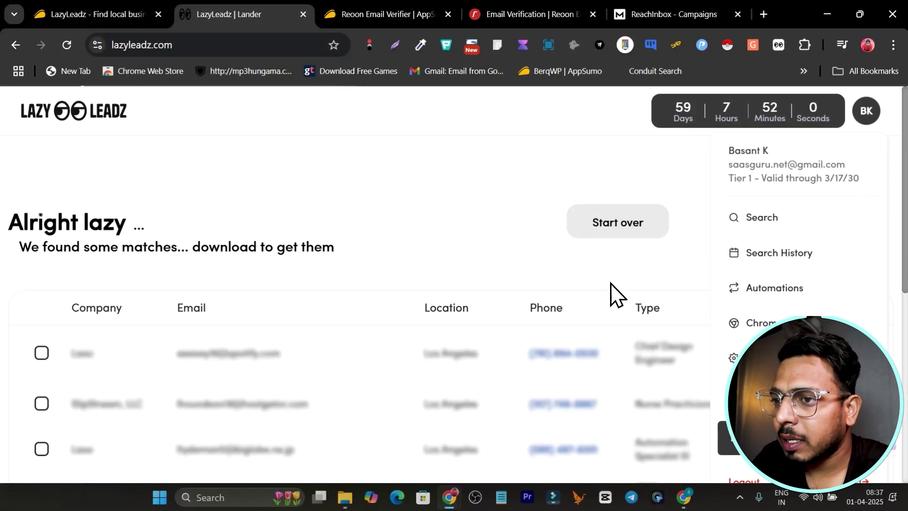
{"action": "left_click", "coordinate": [447, 213]}
{"action": "scroll", "coordinate": [432, 230], "scroll_direction": "down", "scroll_amount": 4}
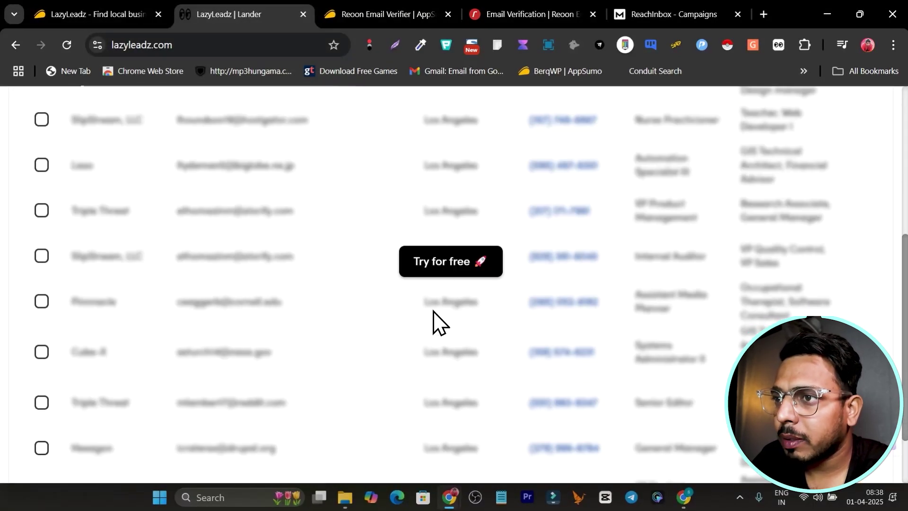
Step: Start the free trial and enter 'interior designer' in Los Angeles, CA, USA
{"action": "left_click", "coordinate": [442, 266]}
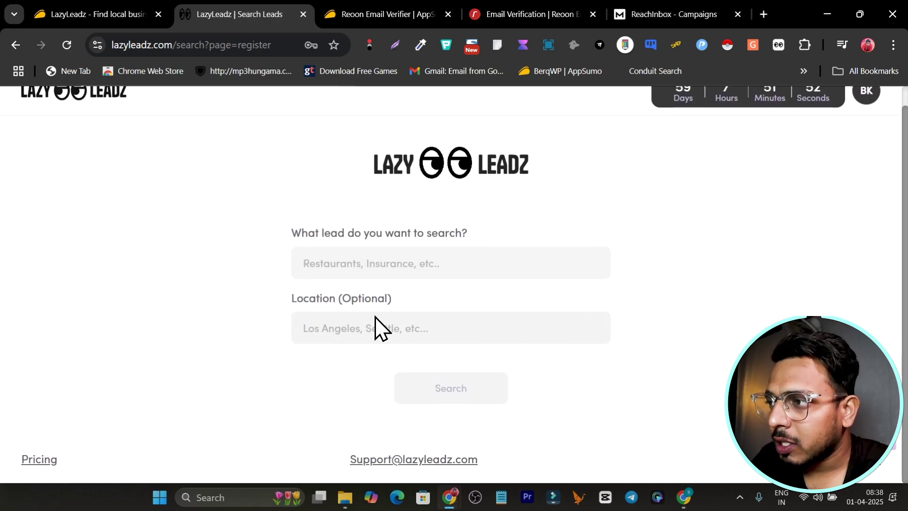
{"action": "left_click", "coordinate": [369, 263]}
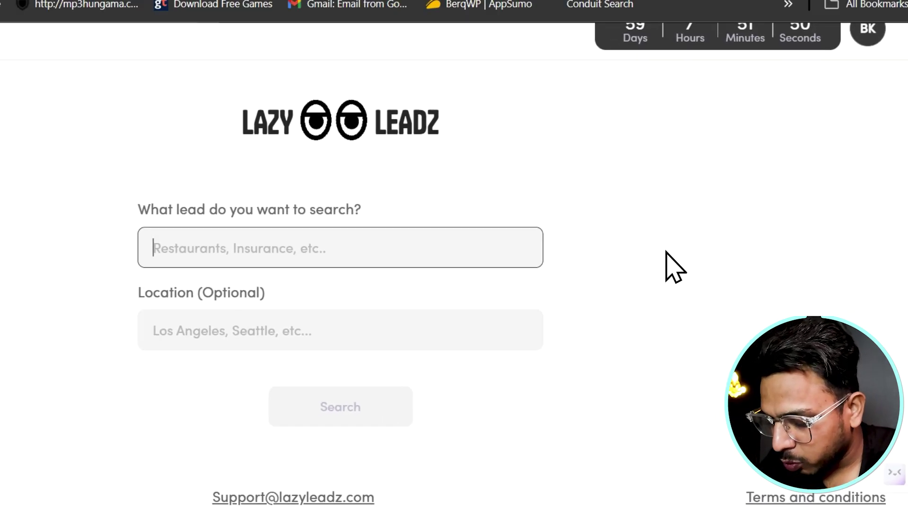
{"action": "type", "text": "inte"}
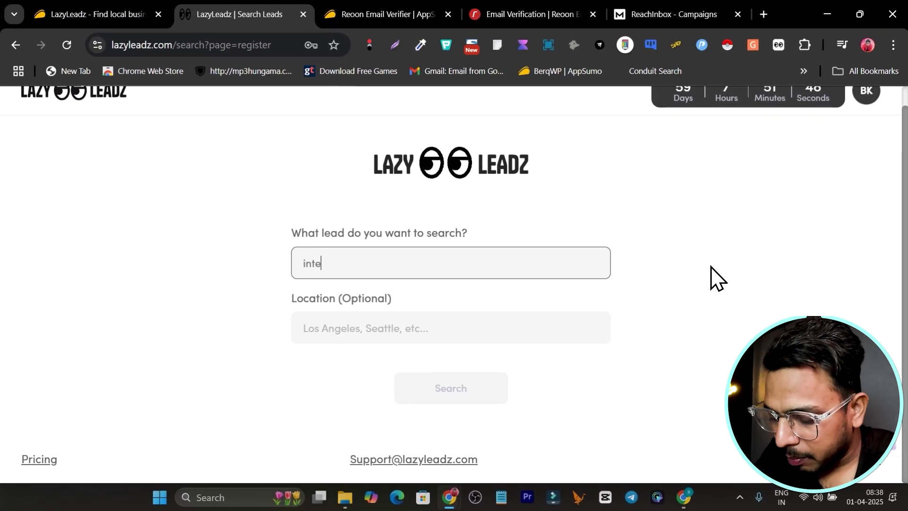
{"action": "type", "text": "rior "}
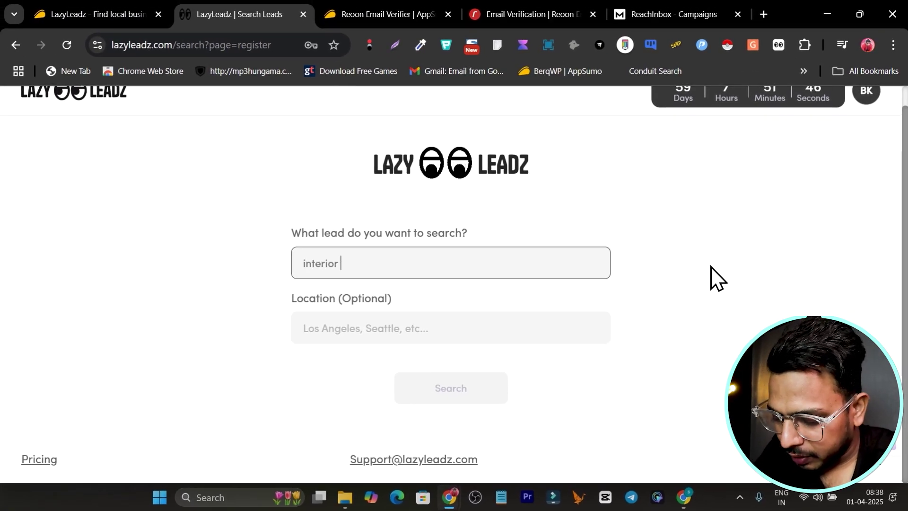
{"action": "type", "text": "designer"}
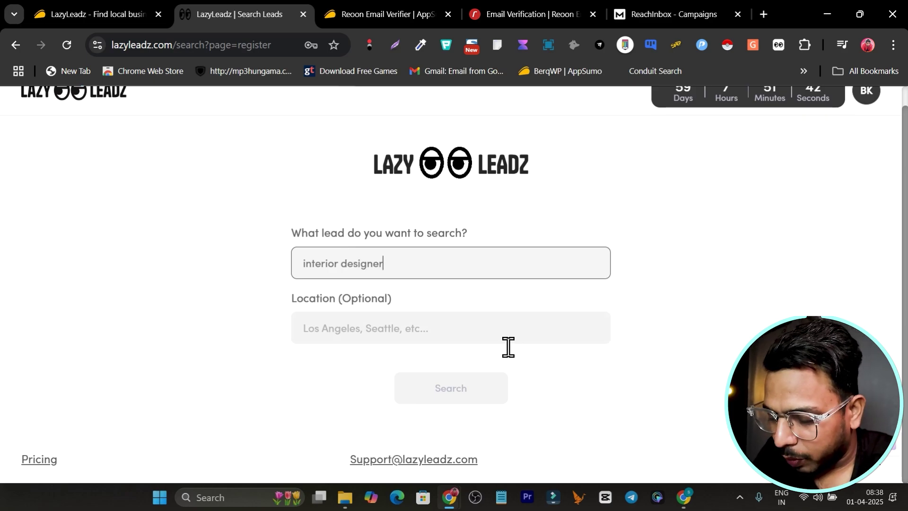
{"action": "left_click", "coordinate": [491, 328]}
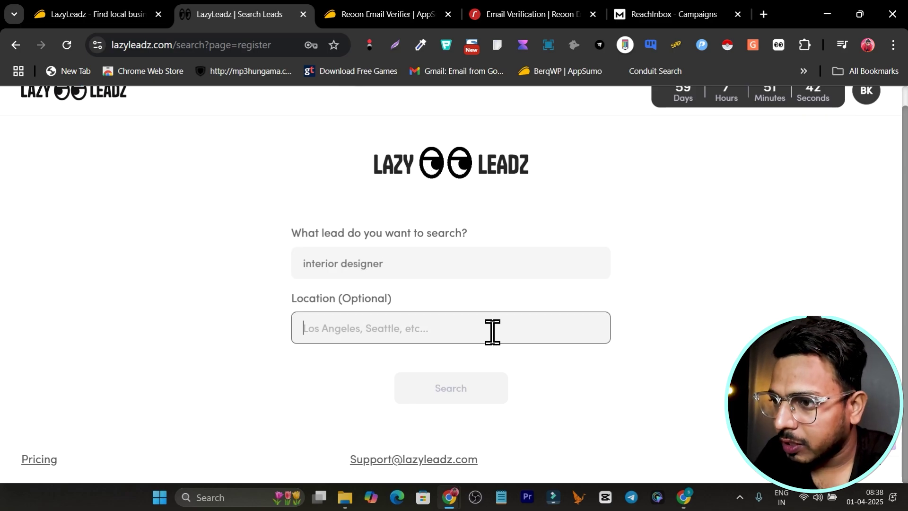
{"action": "type", "text": "los"}
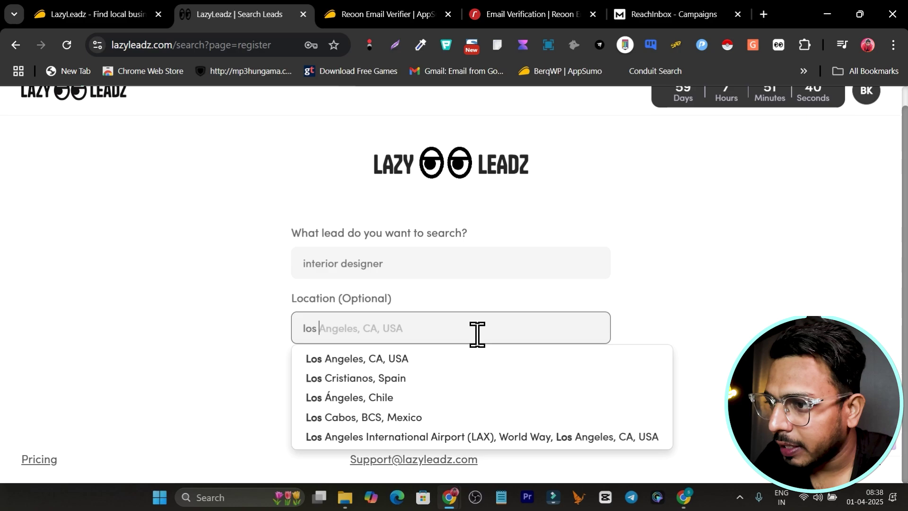
{"action": "left_click", "coordinate": [423, 358]}
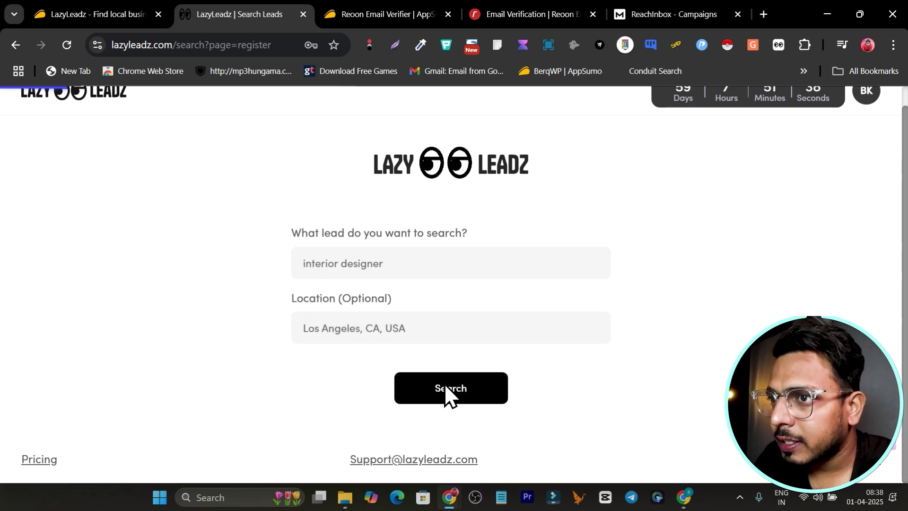
Step: Run the search to list Los Angeles interior design companies with emails and phones
{"action": "left_click", "coordinate": [450, 388]}
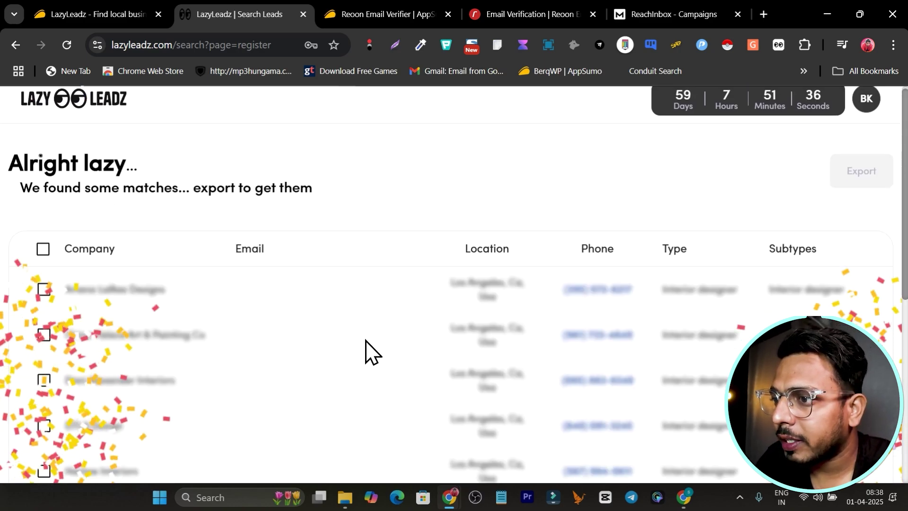
{"action": "scroll", "coordinate": [368, 348], "scroll_direction": "down", "scroll_amount": 5}
{"action": "scroll", "coordinate": [518, 312], "scroll_direction": "up", "scroll_amount": 5}
{"action": "scroll", "coordinate": [519, 311], "scroll_direction": "down", "scroll_amount": 3}
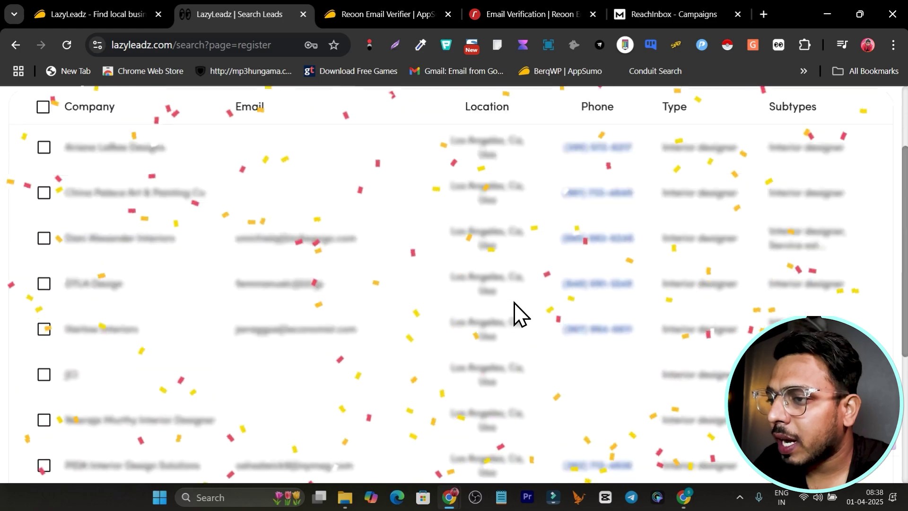
{"action": "scroll", "coordinate": [517, 312], "scroll_direction": "down", "scroll_amount": 3}
{"action": "scroll", "coordinate": [404, 348], "scroll_direction": "up", "scroll_amount": 4}
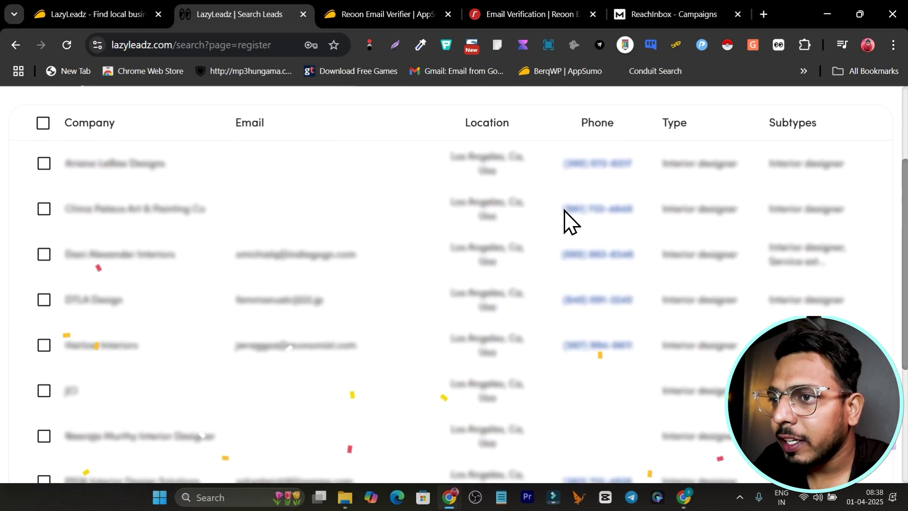
{"action": "scroll", "coordinate": [568, 220], "scroll_direction": "down", "scroll_amount": 4}
{"action": "scroll", "coordinate": [224, 327], "scroll_direction": "up", "scroll_amount": 5}
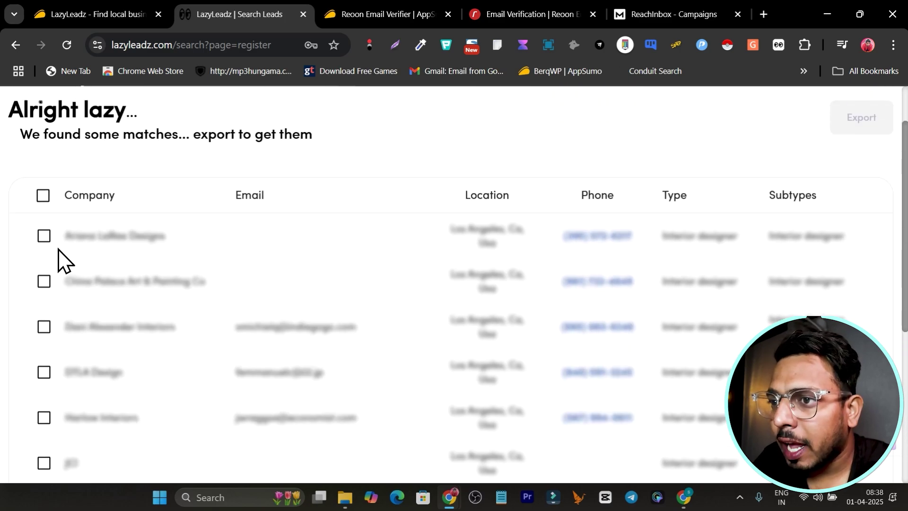
Step: Select all leads on the first results page and save them as a CSV file
{"action": "left_click", "coordinate": [43, 195]}
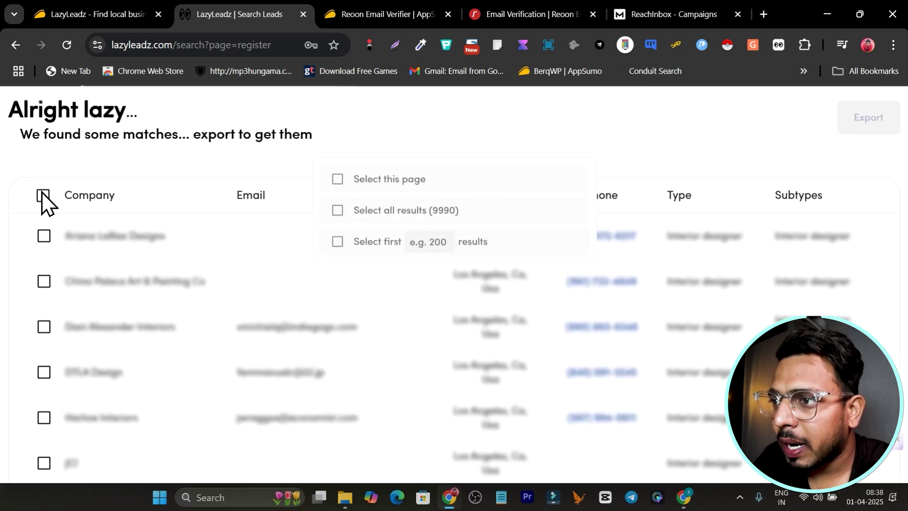
{"action": "left_click", "coordinate": [338, 180]}
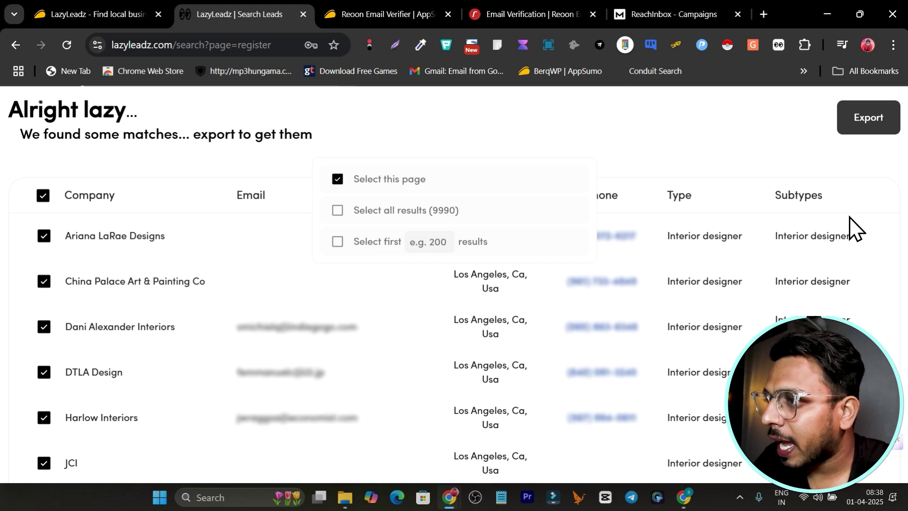
{"action": "left_click", "coordinate": [768, 138]}
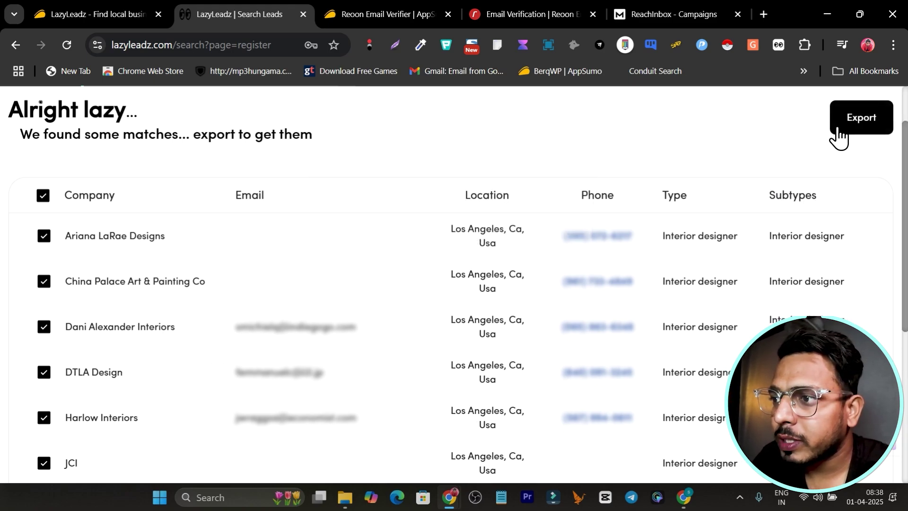
{"action": "left_click", "coordinate": [856, 131]}
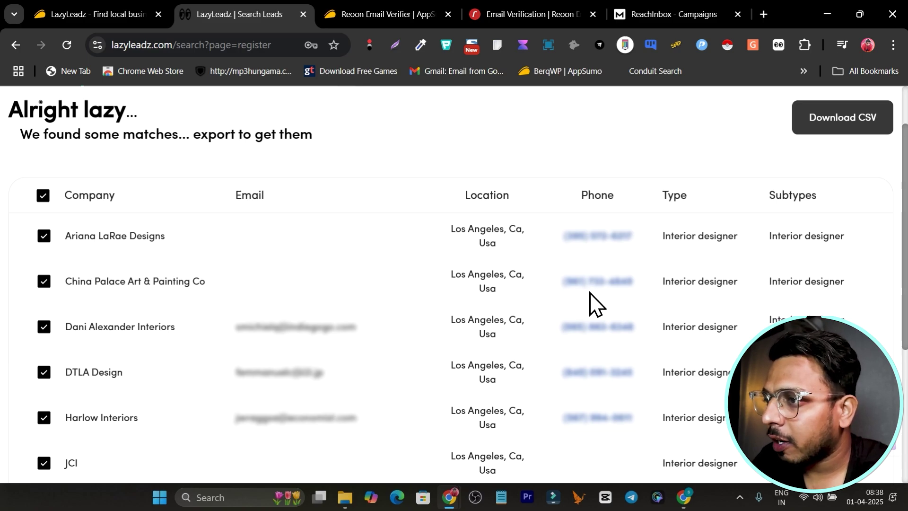
{"action": "scroll", "coordinate": [694, 284], "scroll_direction": "down", "scroll_amount": 3}
{"action": "scroll", "coordinate": [561, 315], "scroll_direction": "up", "scroll_amount": 5}
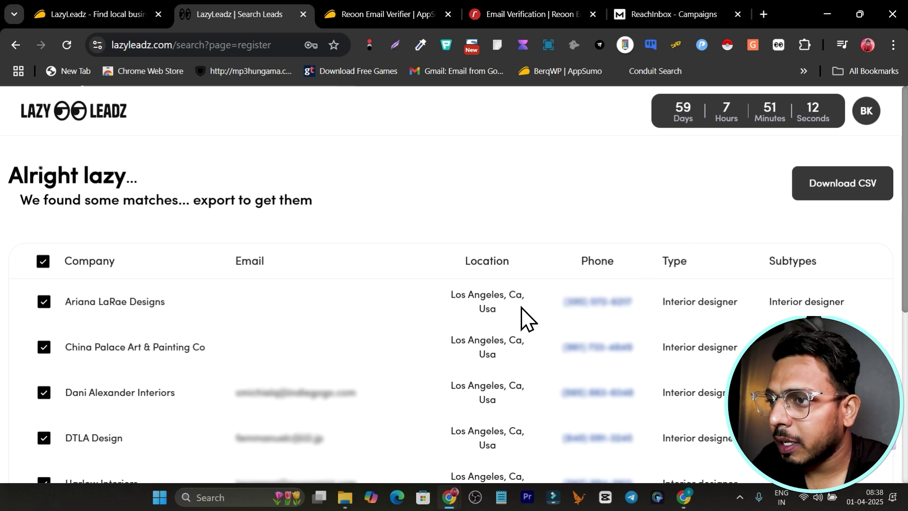
{"action": "scroll", "coordinate": [284, 285], "scroll_direction": "down", "scroll_amount": 1}
{"action": "scroll", "coordinate": [141, 283], "scroll_direction": "down", "scroll_amount": 1}
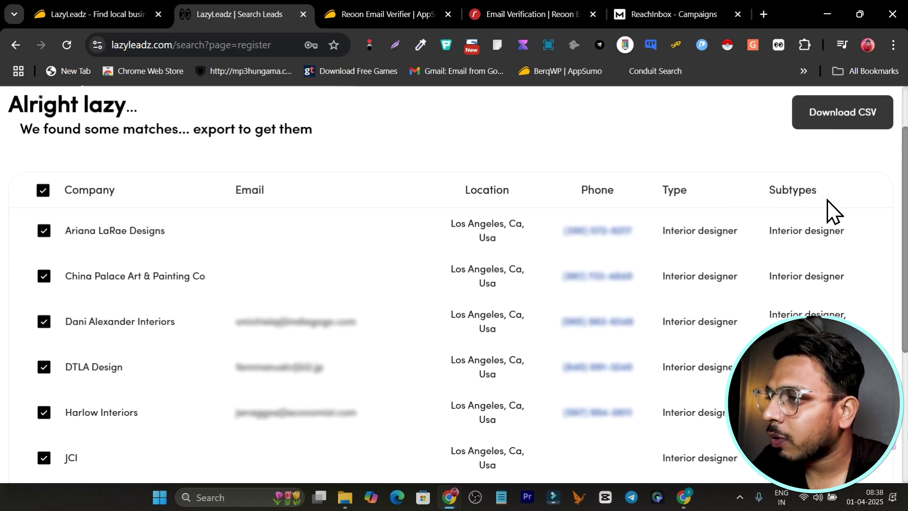
{"action": "left_click", "coordinate": [834, 117]}
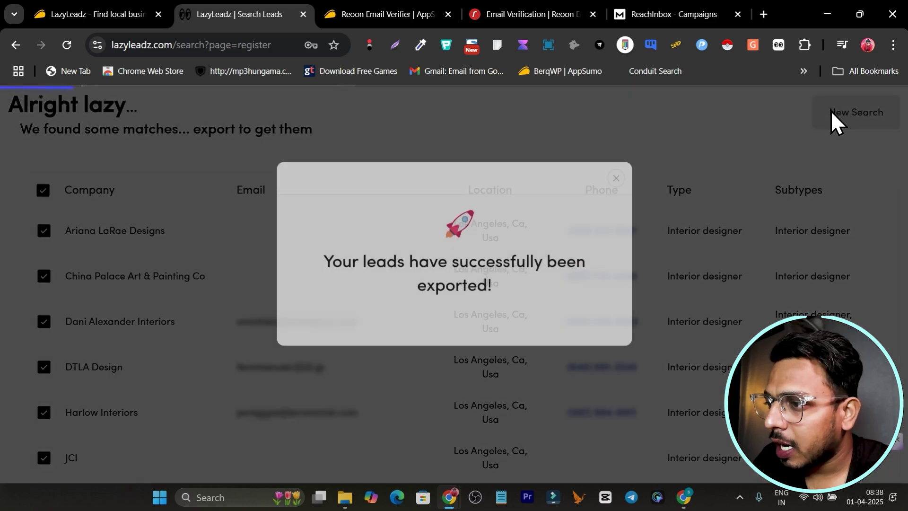
{"action": "left_click", "coordinate": [657, 351]}
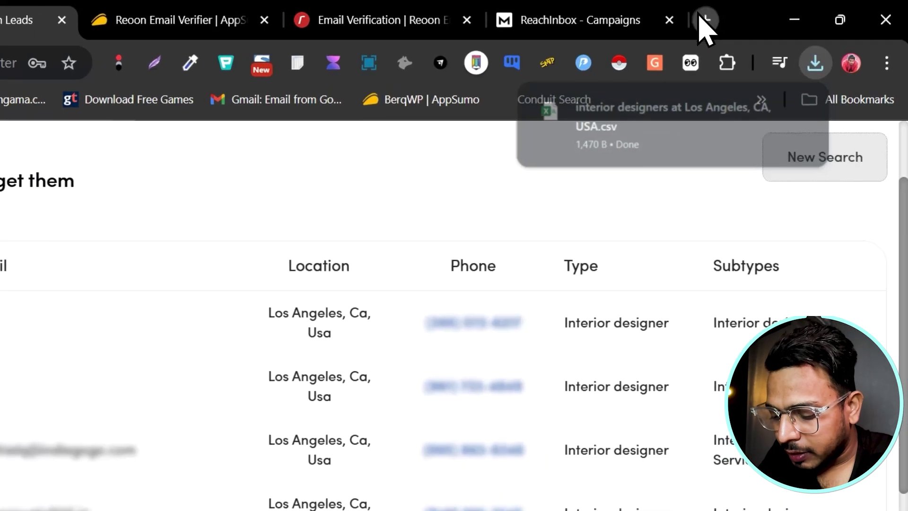
Step: Create a blank spreadsheet via sheet.new and upload the downloaded leads CSV
{"action": "left_click", "coordinate": [705, 24]}
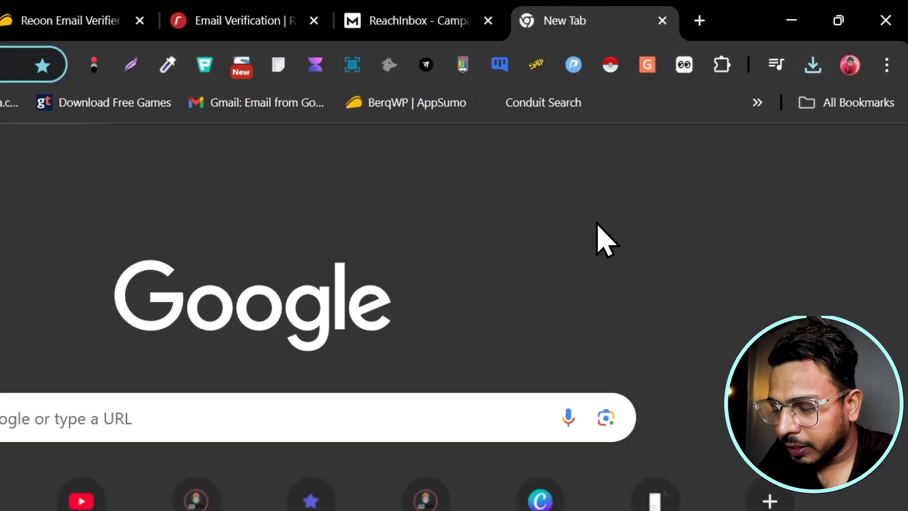
{"action": "type", "text": "sheet.new"}
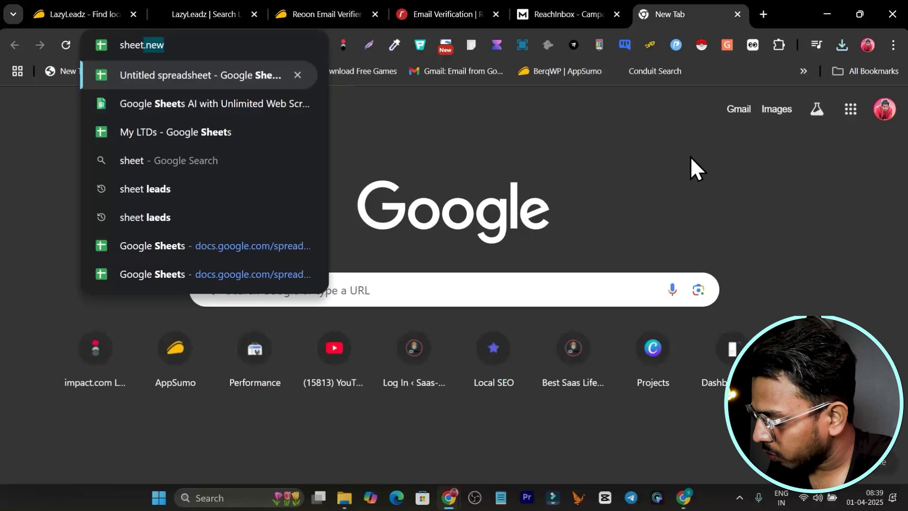
{"action": "key", "text": "Return"}
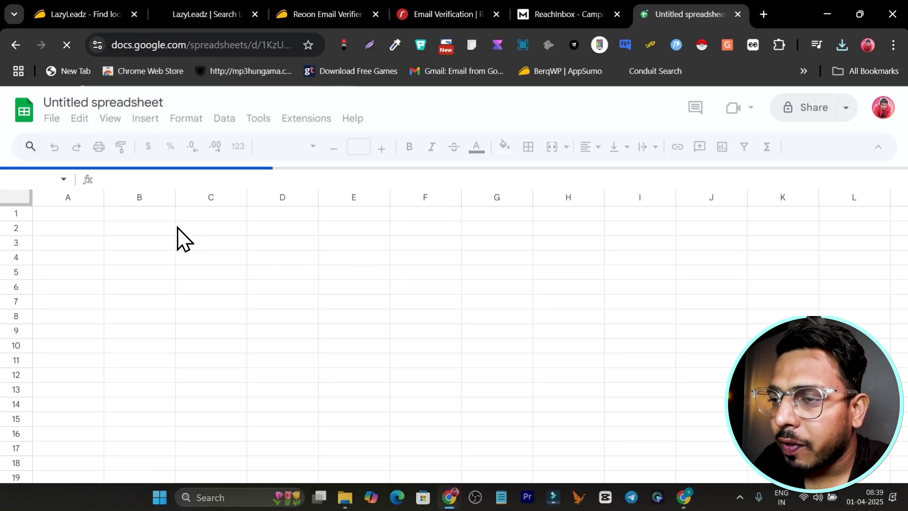
{"action": "left_click", "coordinate": [52, 118]}
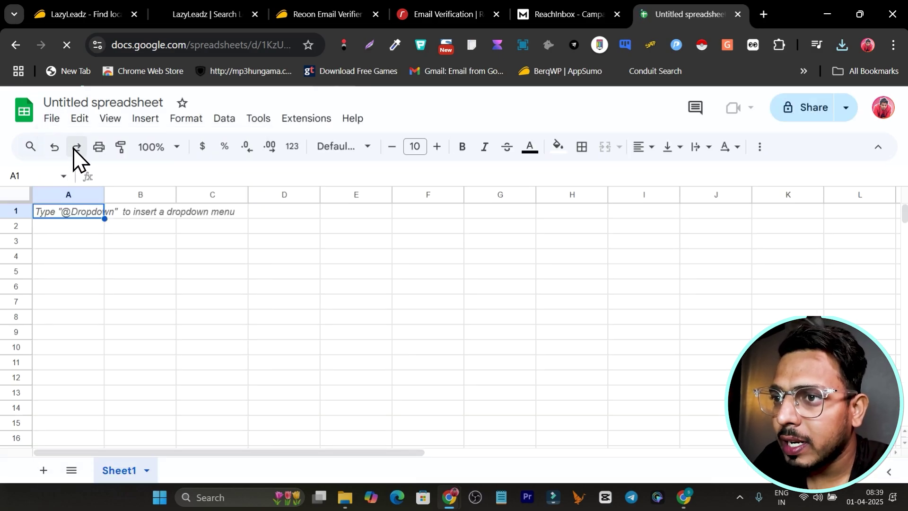
{"action": "left_click", "coordinate": [52, 118]}
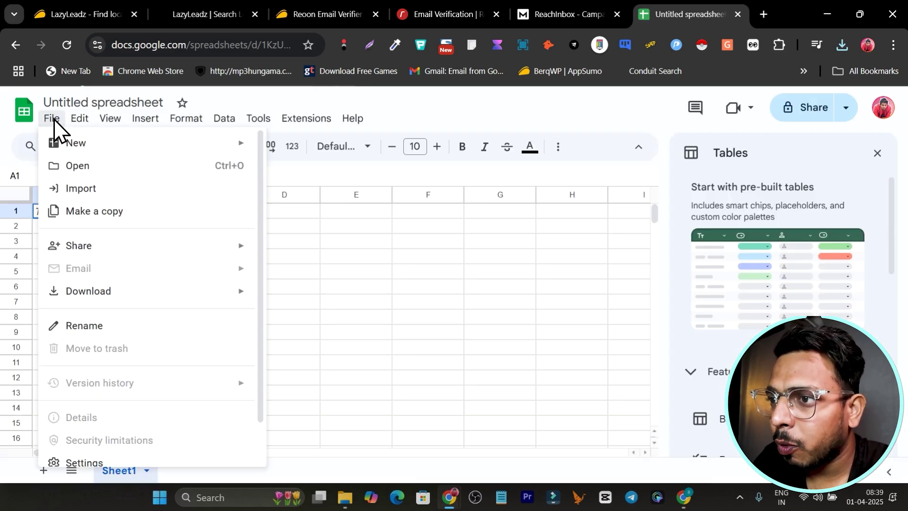
{"action": "left_click", "coordinate": [83, 189]}
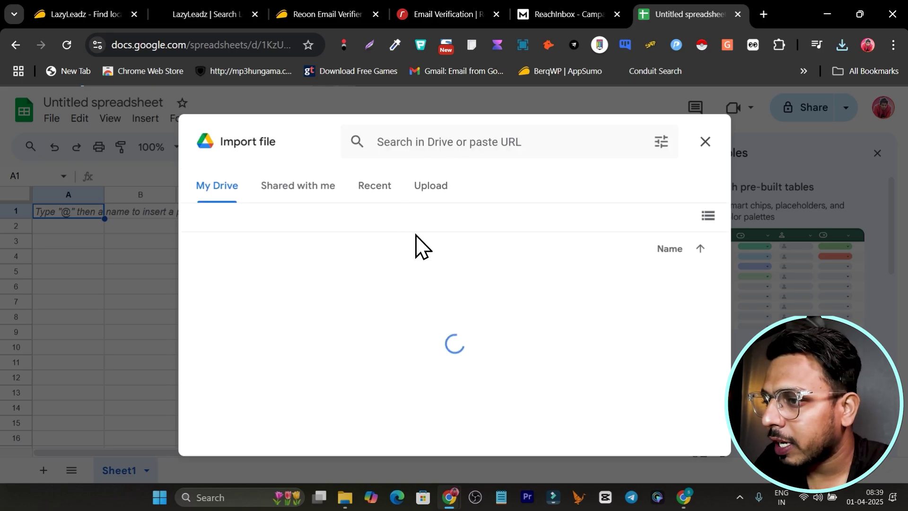
{"action": "left_click", "coordinate": [438, 193]}
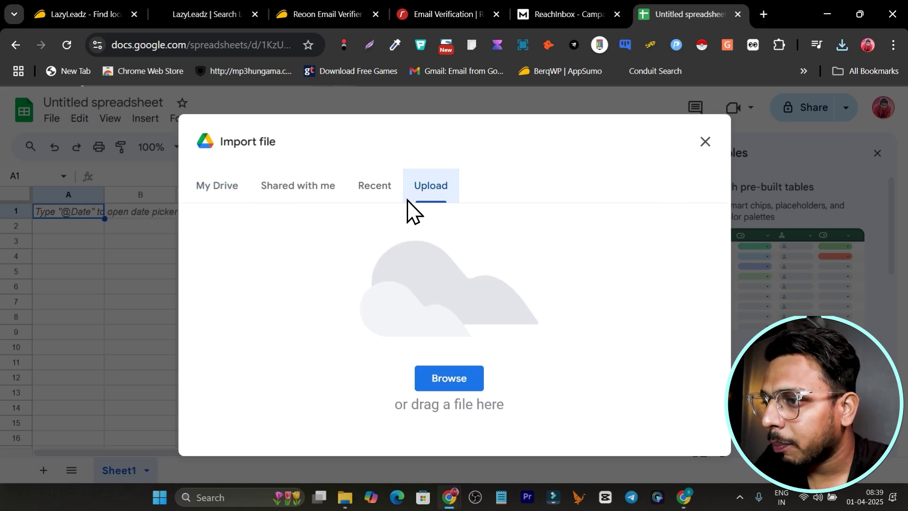
{"action": "left_click", "coordinate": [456, 379]}
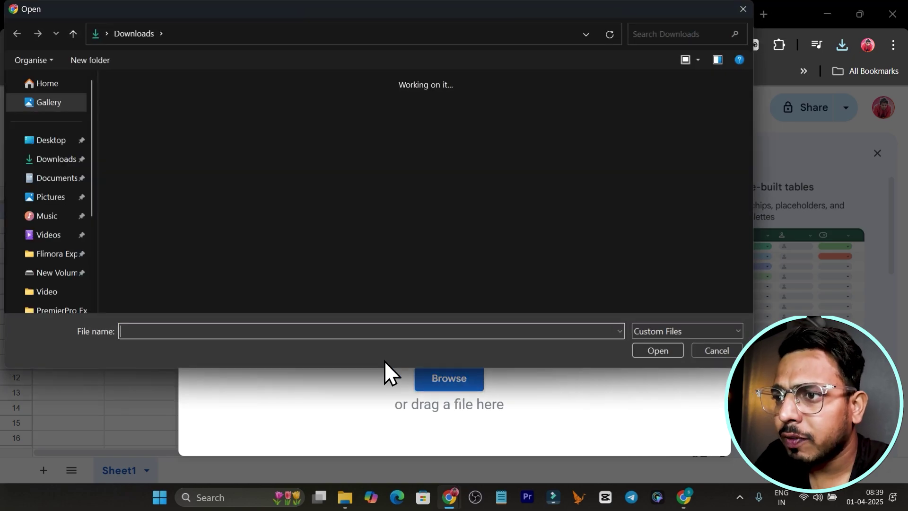
{"action": "double_click", "coordinate": [164, 180]}
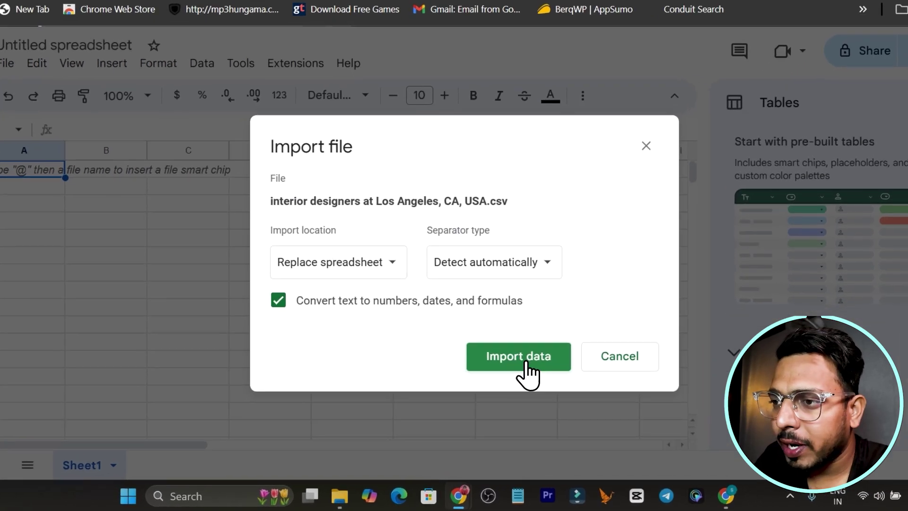
Step: Import the leads data, widen the Subtype column F, and select the Email and Phone columns
{"action": "left_click", "coordinate": [518, 356]}
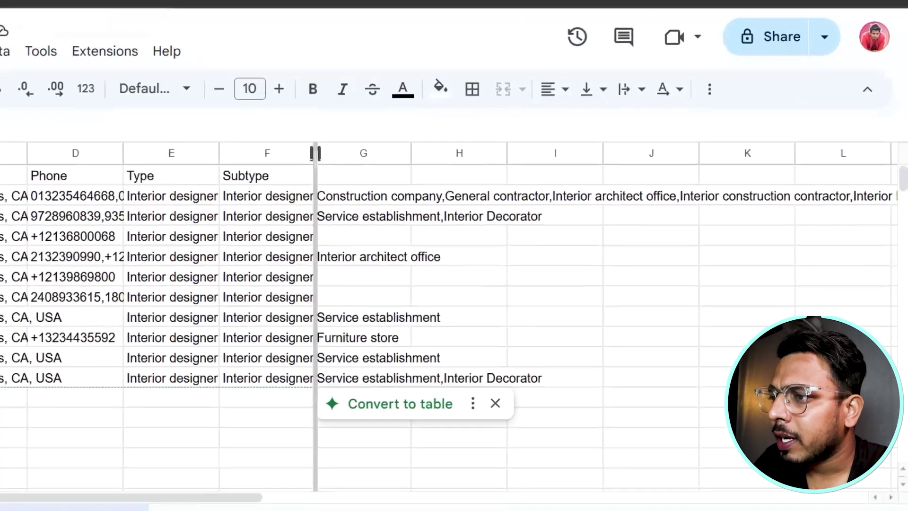
{"action": "left_click_drag", "start_coordinate": [464, 194], "coordinate": [660, 194]}
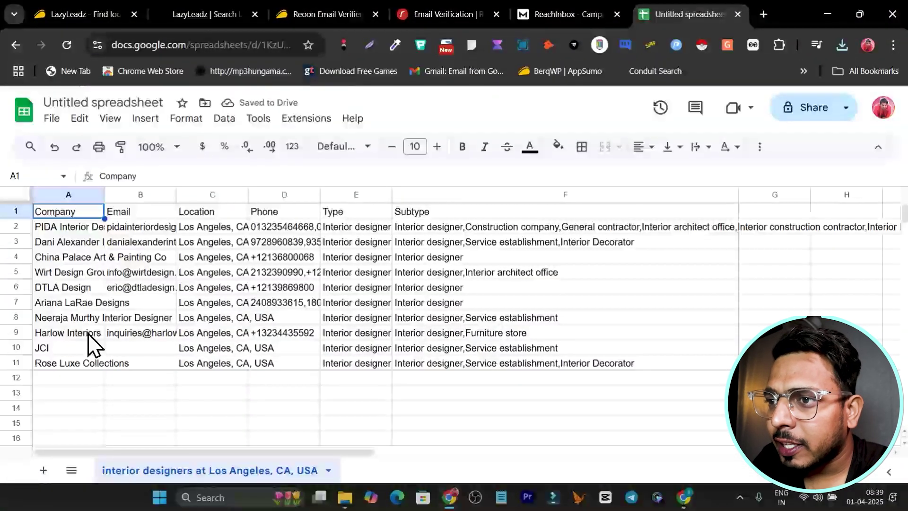
{"action": "left_click", "coordinate": [140, 195]}
{"action": "left_click", "coordinate": [270, 194]}
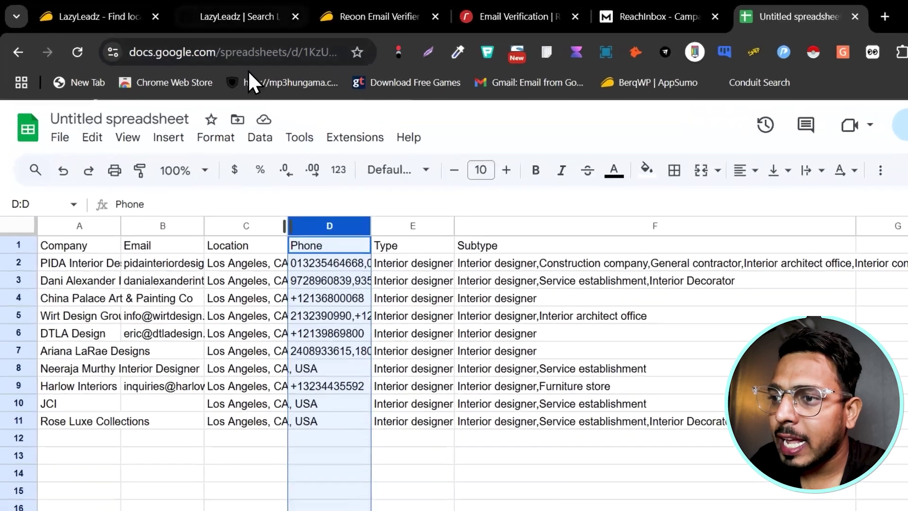
Step: Compare the LazyLeadz results with the $79 Reoon Email Verifier listing
{"action": "left_click", "coordinate": [205, 15]}
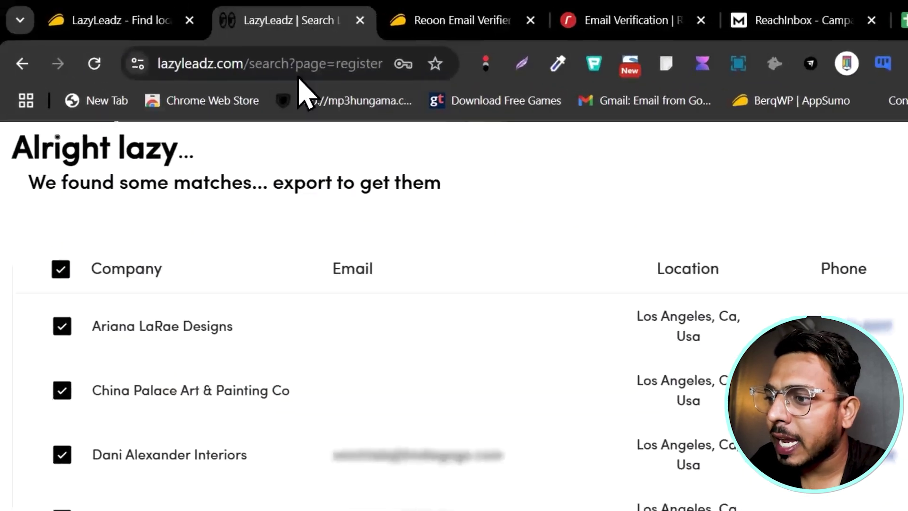
{"action": "scroll", "coordinate": [311, 349], "scroll_direction": "down", "scroll_amount": 5}
{"action": "scroll", "coordinate": [311, 349], "scroll_direction": "down", "scroll_amount": 2}
{"action": "scroll", "coordinate": [593, 411], "scroll_direction": "up", "scroll_amount": 7}
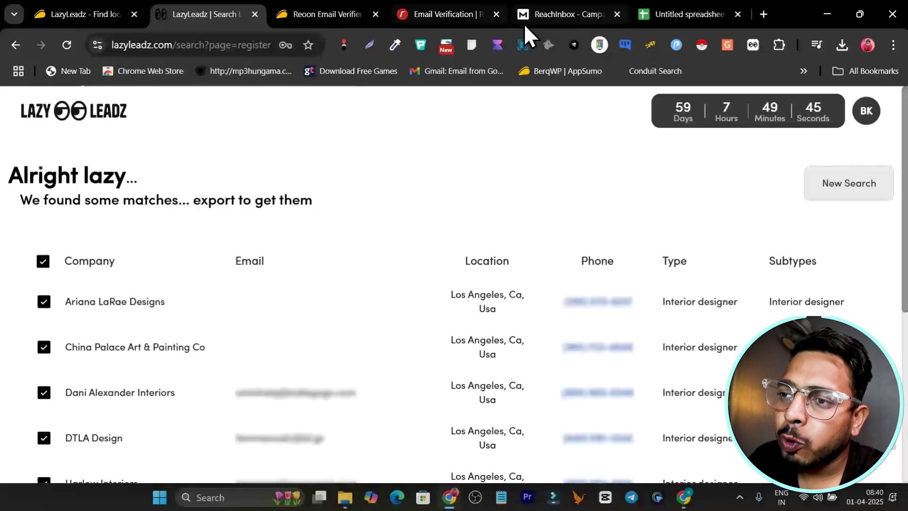
{"action": "left_click", "coordinate": [448, 13]}
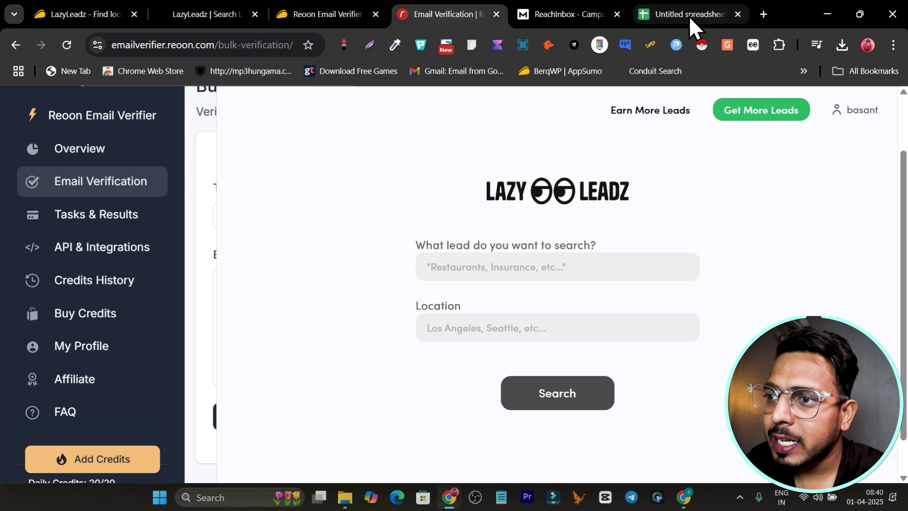
{"action": "left_click", "coordinate": [206, 14]}
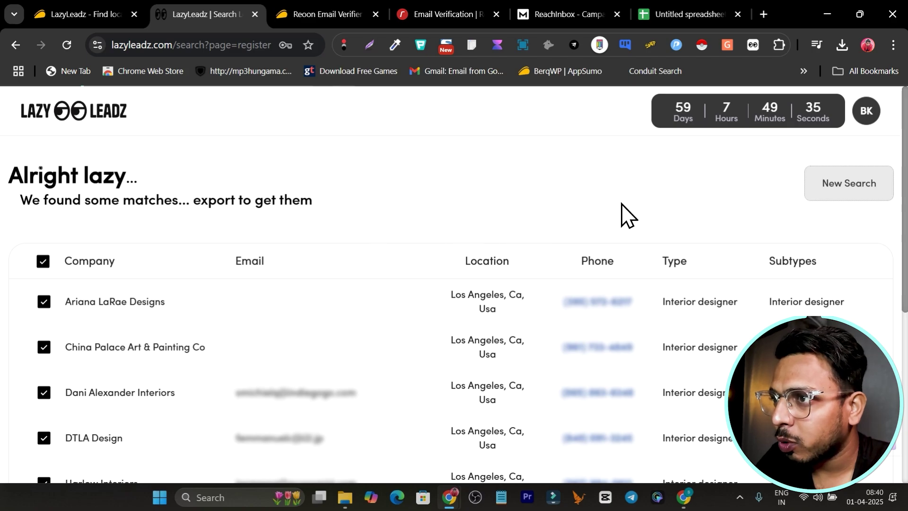
{"action": "left_click", "coordinate": [440, 14]}
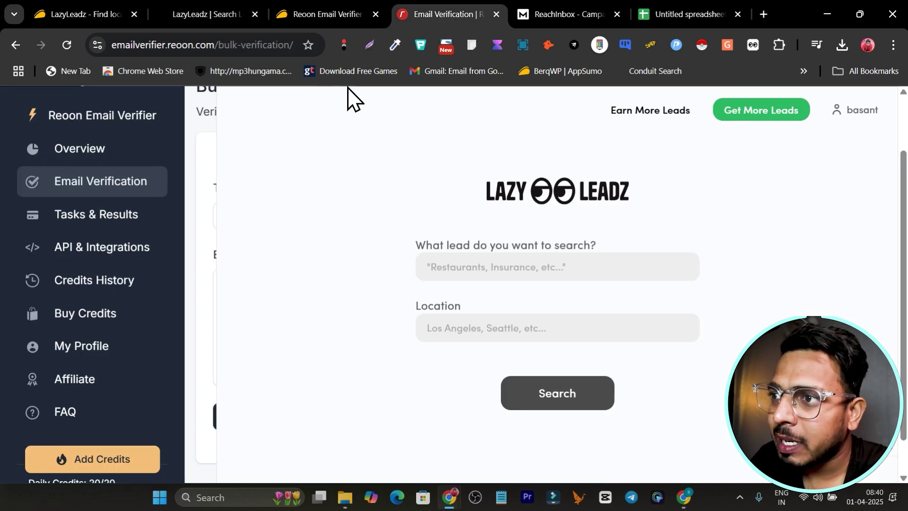
Step: Review the Reoon Email Verifier AppSumo page, then return to the Reoon verification tab
{"action": "left_click", "coordinate": [326, 15]}
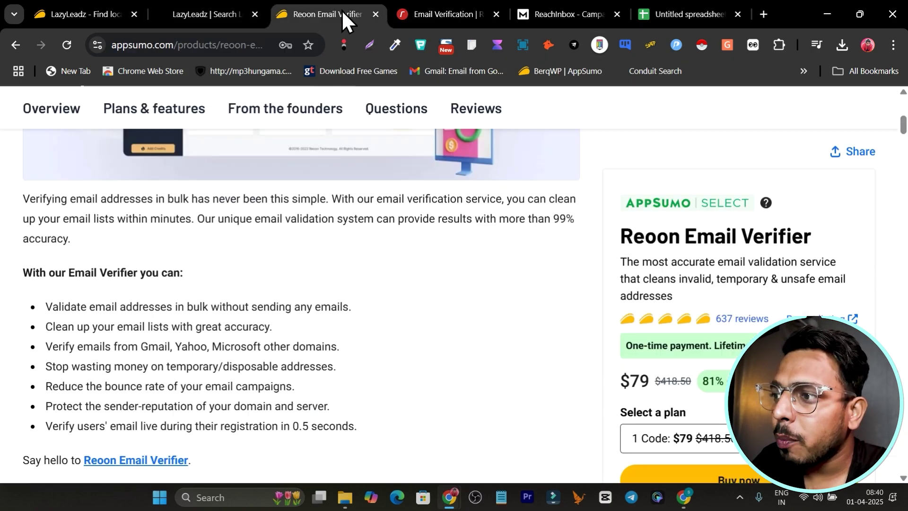
{"action": "scroll", "coordinate": [419, 218], "scroll_direction": "up", "scroll_amount": 8}
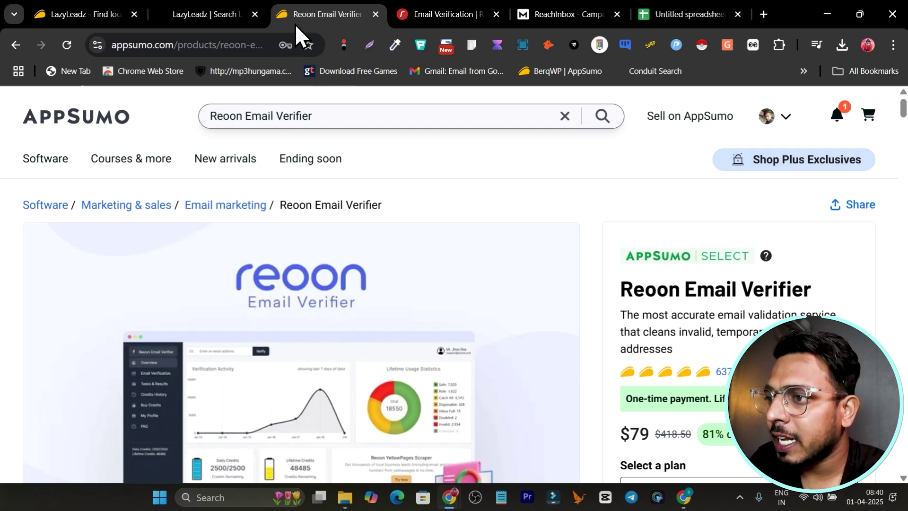
{"action": "left_click", "coordinate": [443, 14]}
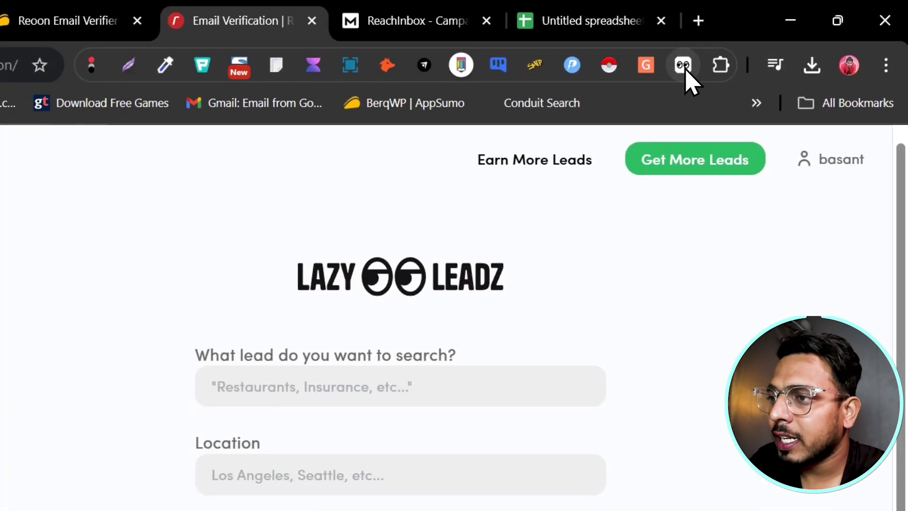
Step: Close the LazyLeadz extension panel and return to the Reoon bulk verification page
{"action": "left_click", "coordinate": [710, 67]}
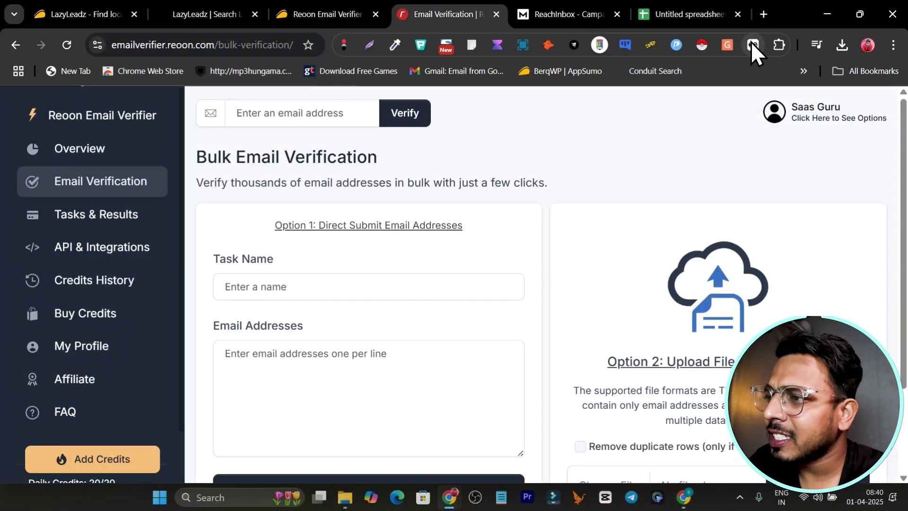
{"action": "left_click", "coordinate": [753, 44]}
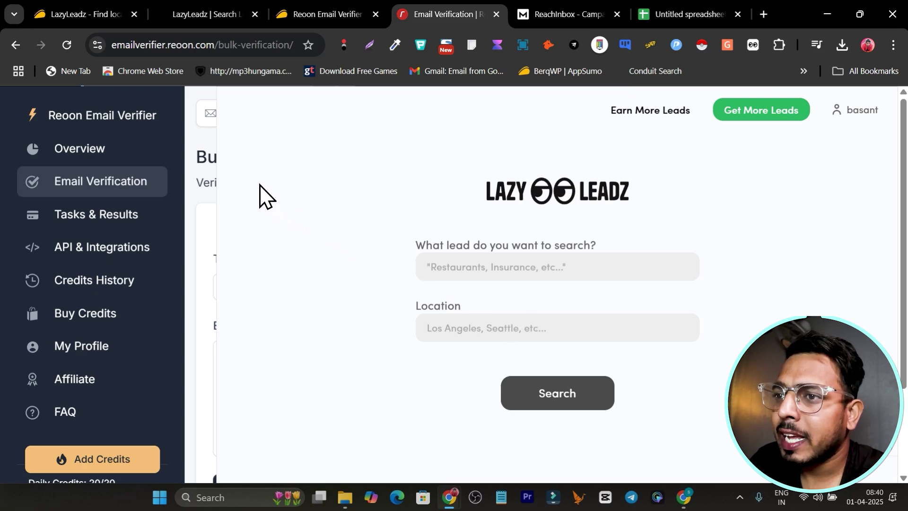
{"action": "left_click", "coordinate": [206, 15]}
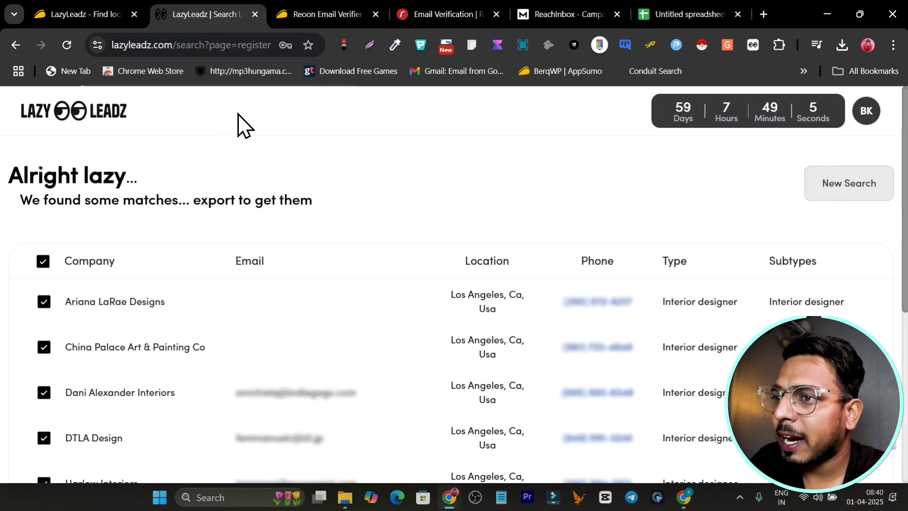
{"action": "left_click", "coordinate": [436, 14]}
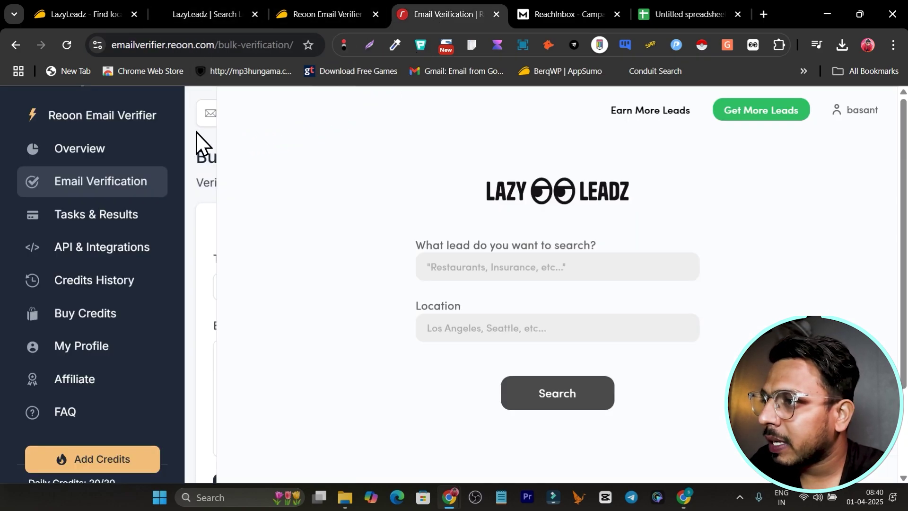
{"action": "left_click", "coordinate": [727, 45]}
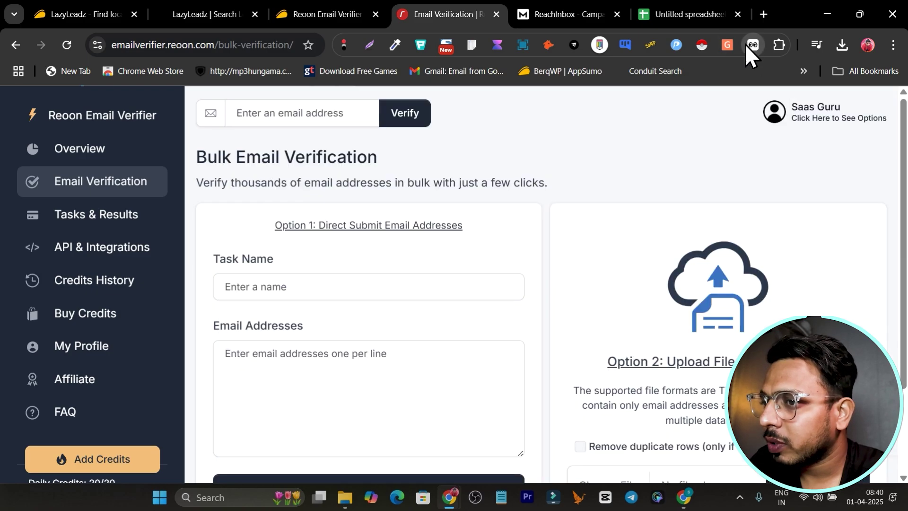
{"action": "scroll", "coordinate": [298, 305], "scroll_direction": "down", "scroll_amount": 3}
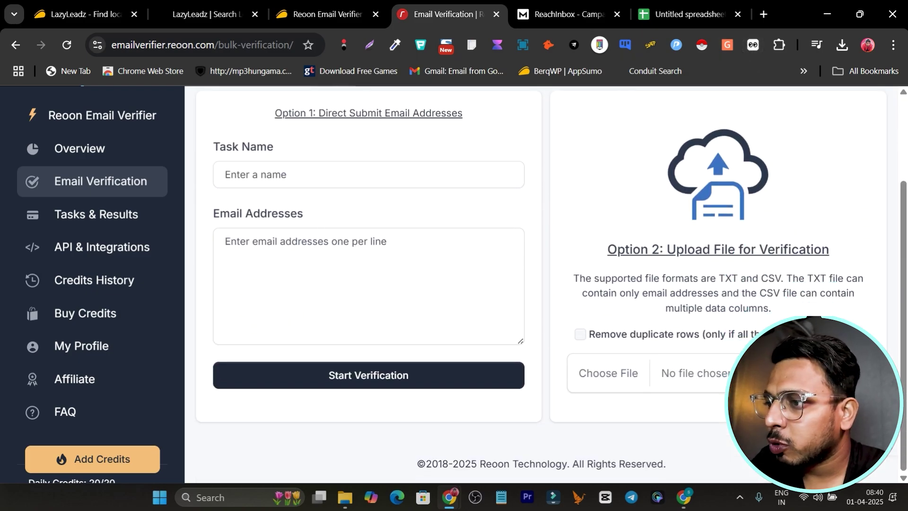
Step: Upload the 'interior designers at Los Angeles, CA, USA' CSV under Option 2 and submit it
{"action": "left_click", "coordinate": [609, 374]}
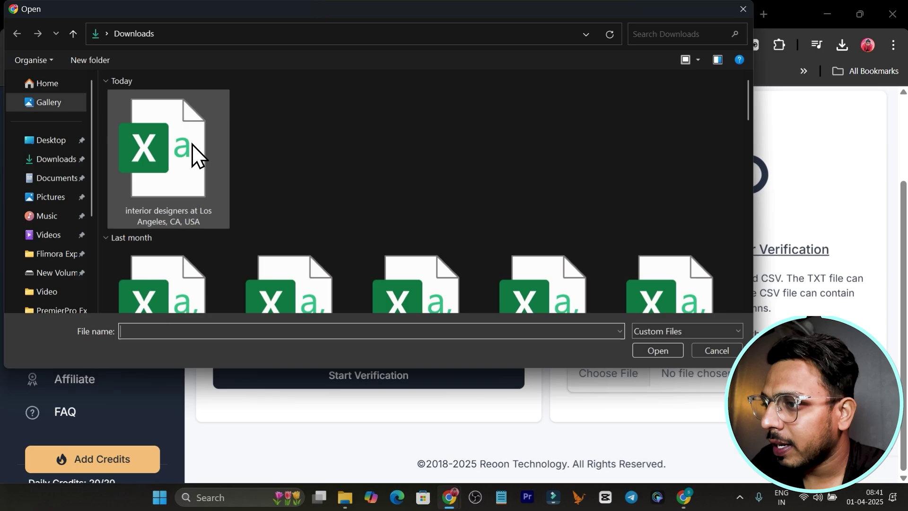
{"action": "left_click", "coordinate": [167, 153]}
{"action": "left_click", "coordinate": [658, 350]}
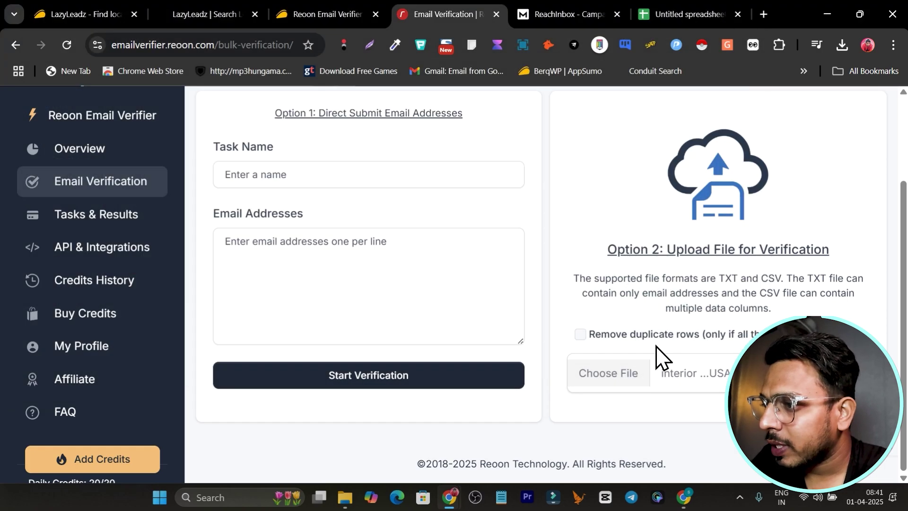
{"action": "scroll", "coordinate": [688, 398], "scroll_direction": "down", "scroll_amount": 1}
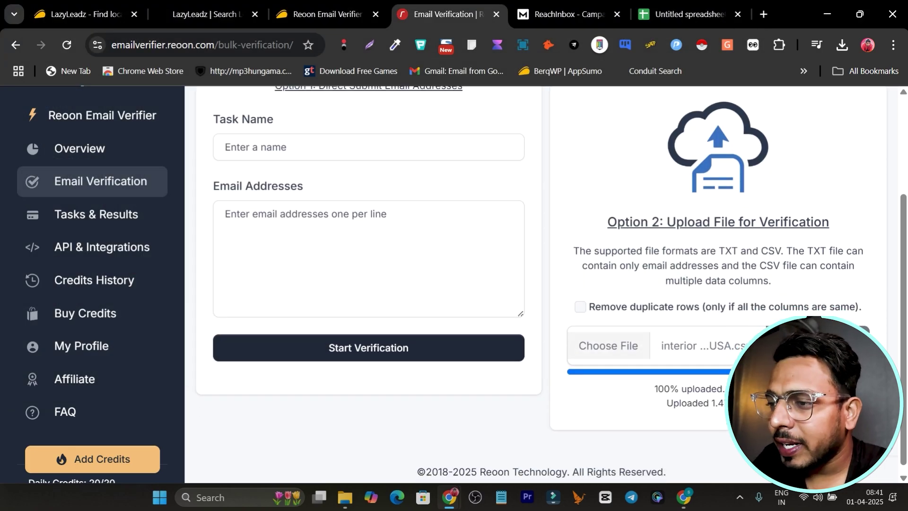
{"action": "left_click", "coordinate": [694, 420]}
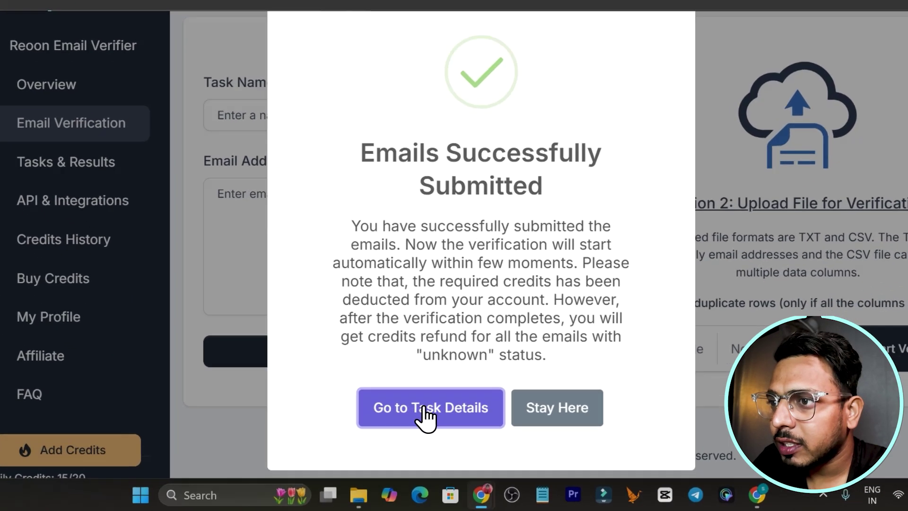
Step: Open the new task's details and wait for it to finish: 5 emails, 2 safe, 2 role, 1 unknown
{"action": "left_click", "coordinate": [425, 408]}
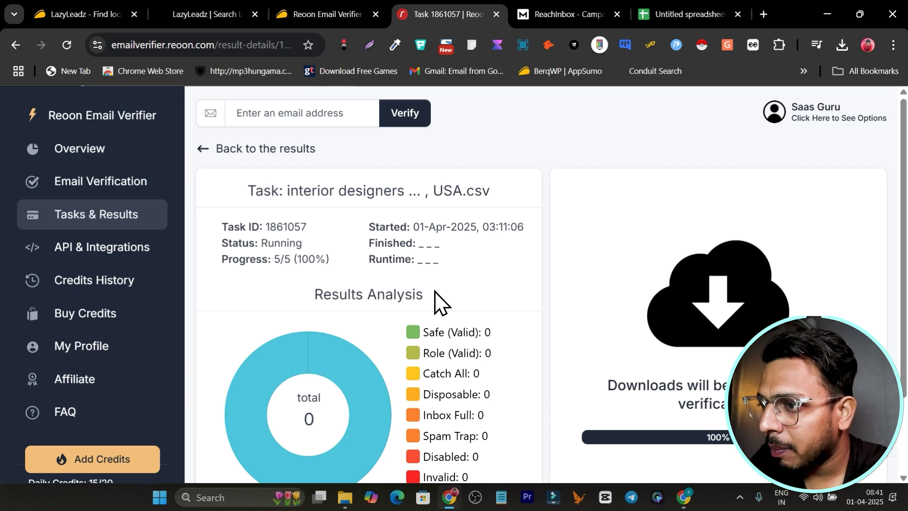
{"action": "scroll", "coordinate": [459, 304], "scroll_direction": "down", "scroll_amount": 3}
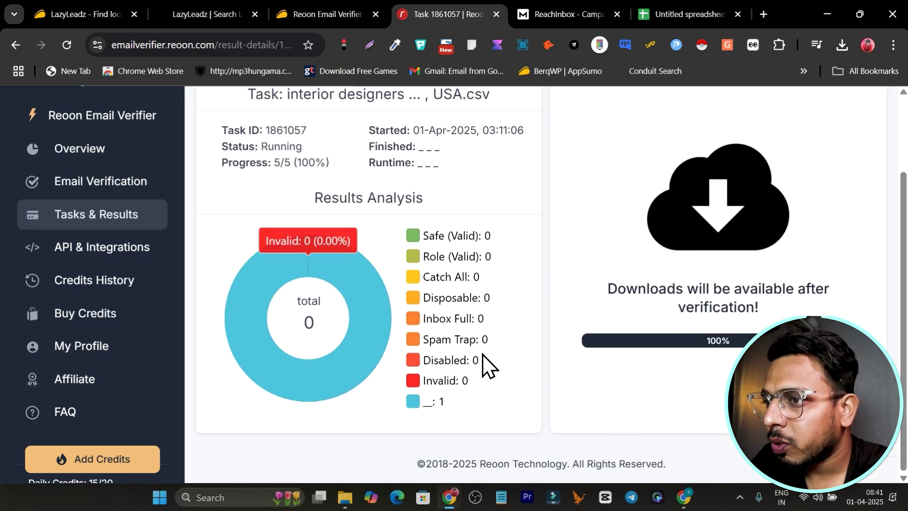
{"action": "scroll", "coordinate": [397, 412], "scroll_direction": "up", "scroll_amount": 1}
{"action": "scroll", "coordinate": [323, 379], "scroll_direction": "up", "scroll_amount": 2}
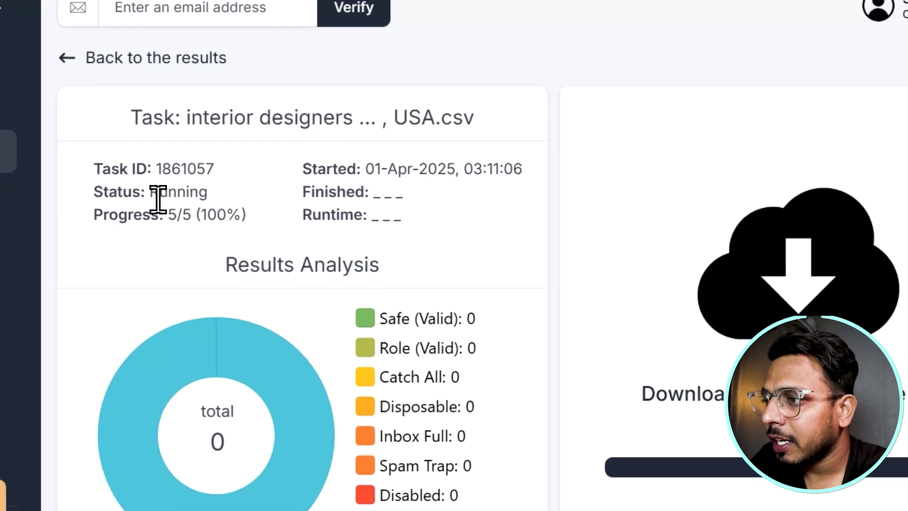
{"action": "double_click", "coordinate": [283, 243]}
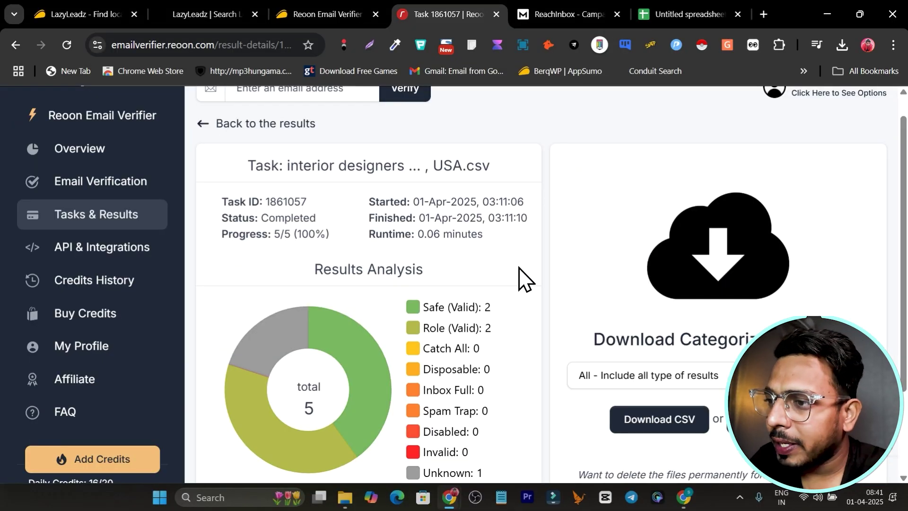
{"action": "scroll", "coordinate": [536, 286], "scroll_direction": "down", "scroll_amount": 1}
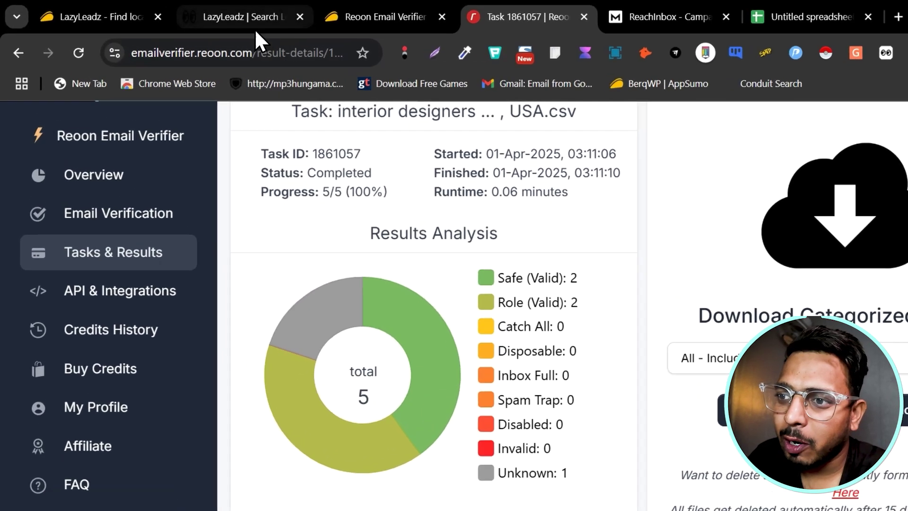
Step: Glance over the LazyLeadz interior designer results, then bring up the exported leads spreadsheet
{"action": "left_click", "coordinate": [213, 14]}
{"action": "scroll", "coordinate": [288, 362], "scroll_direction": "down", "scroll_amount": 5}
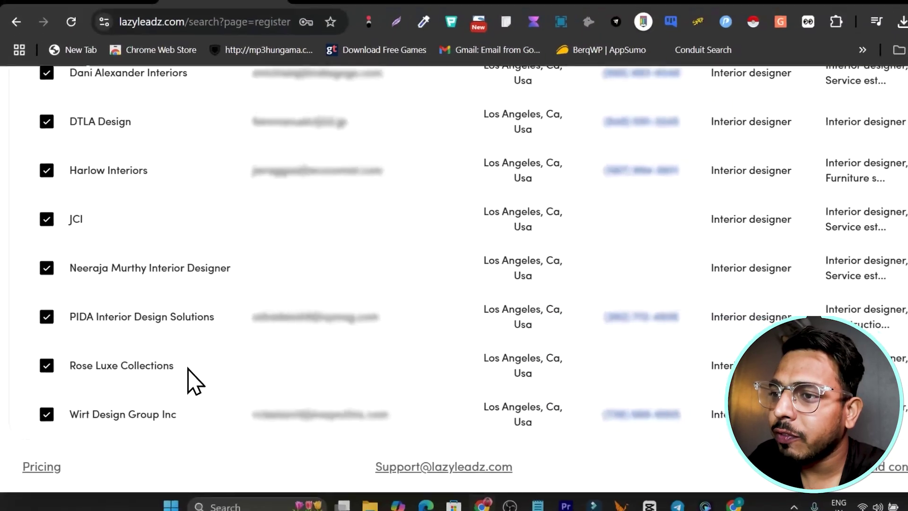
{"action": "scroll", "coordinate": [192, 425], "scroll_direction": "up", "scroll_amount": 3}
{"action": "scroll", "coordinate": [193, 426], "scroll_direction": "up", "scroll_amount": 2}
{"action": "scroll", "coordinate": [170, 241], "scroll_direction": "down", "scroll_amount": 4}
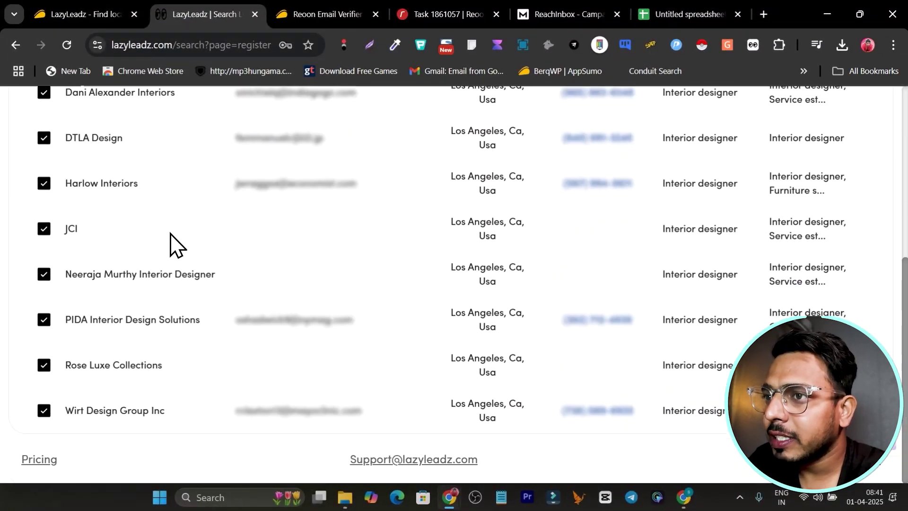
{"action": "scroll", "coordinate": [263, 316], "scroll_direction": "up", "scroll_amount": 8}
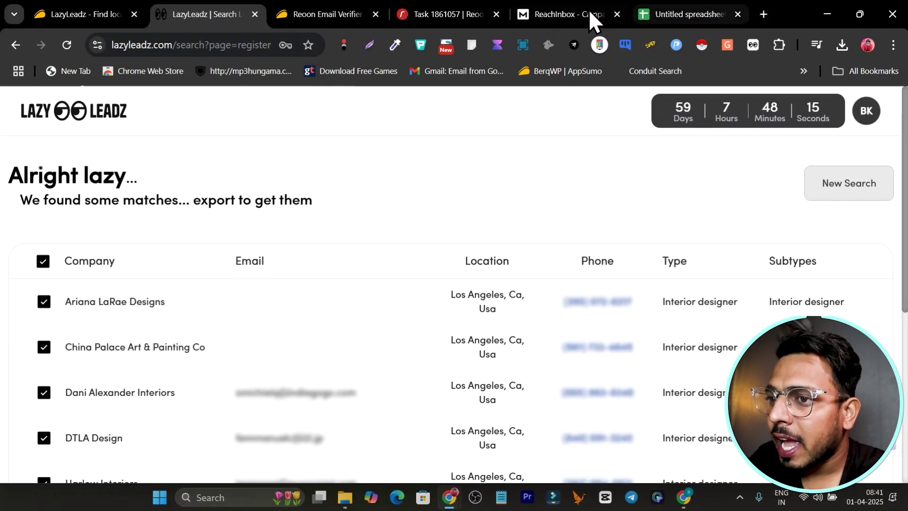
{"action": "left_click", "coordinate": [680, 15]}
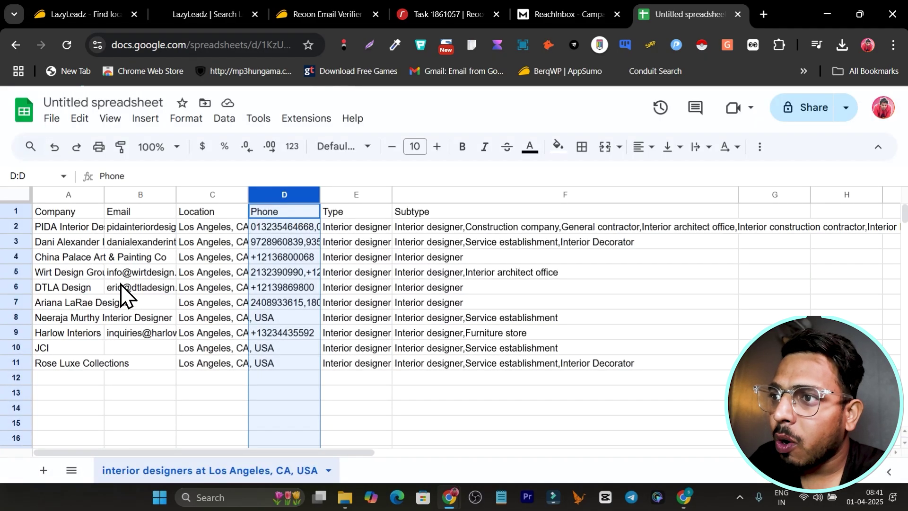
Step: Select the first email in cell B2, recheck the Reoon task results, then return to LazyLeadz
{"action": "left_click", "coordinate": [142, 225]}
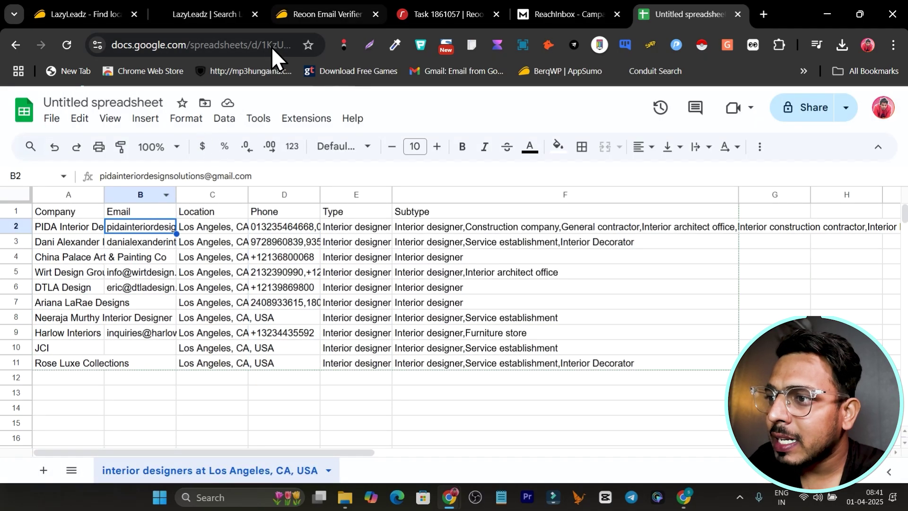
{"action": "left_click", "coordinate": [447, 14]}
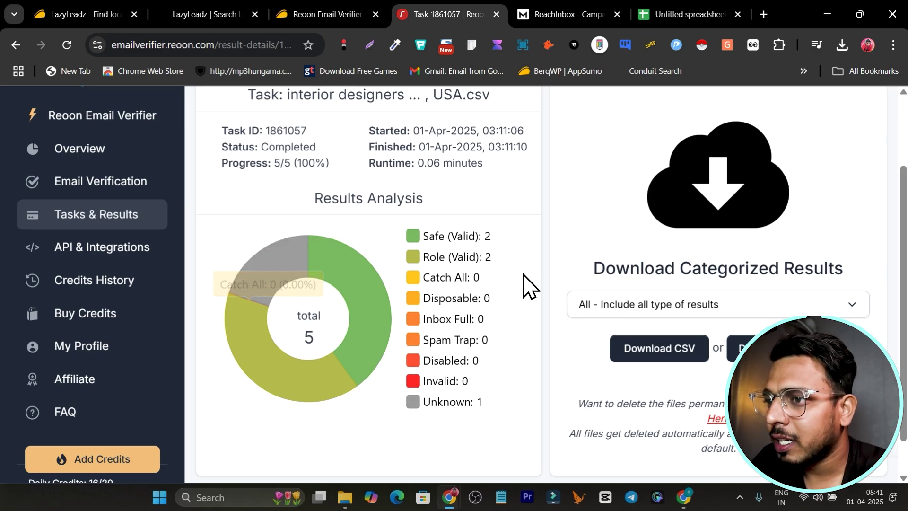
{"action": "scroll", "coordinate": [523, 361], "scroll_direction": "up", "scroll_amount": 2}
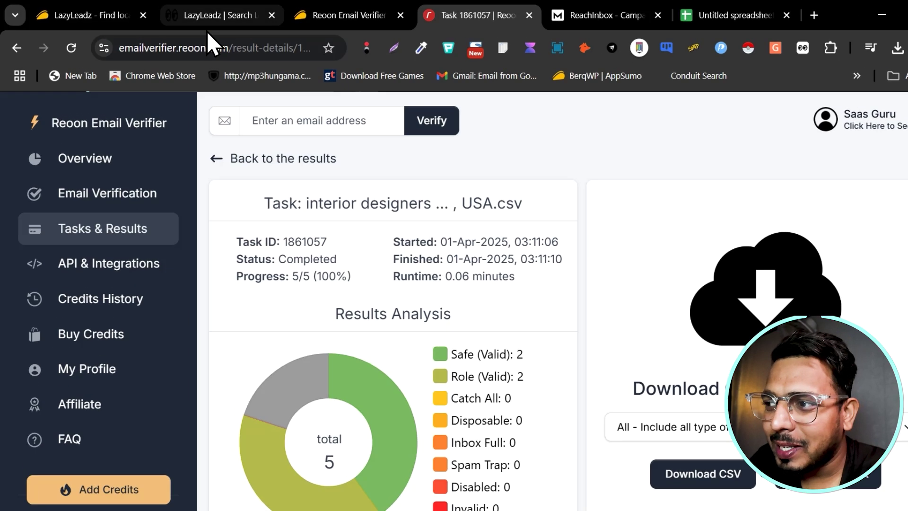
{"action": "left_click", "coordinate": [207, 15]}
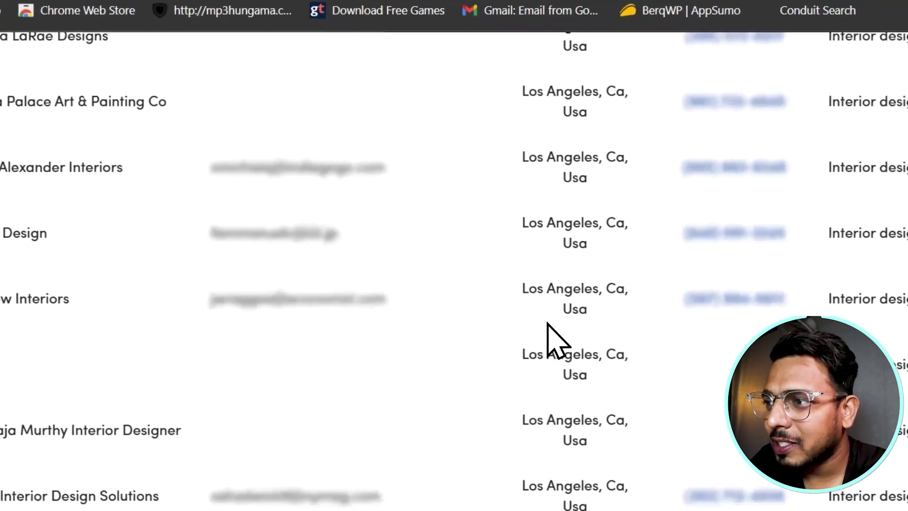
{"action": "scroll", "coordinate": [556, 341], "scroll_direction": "down", "scroll_amount": 2}
{"action": "scroll", "coordinate": [557, 341], "scroll_direction": "up", "scroll_amount": 5}
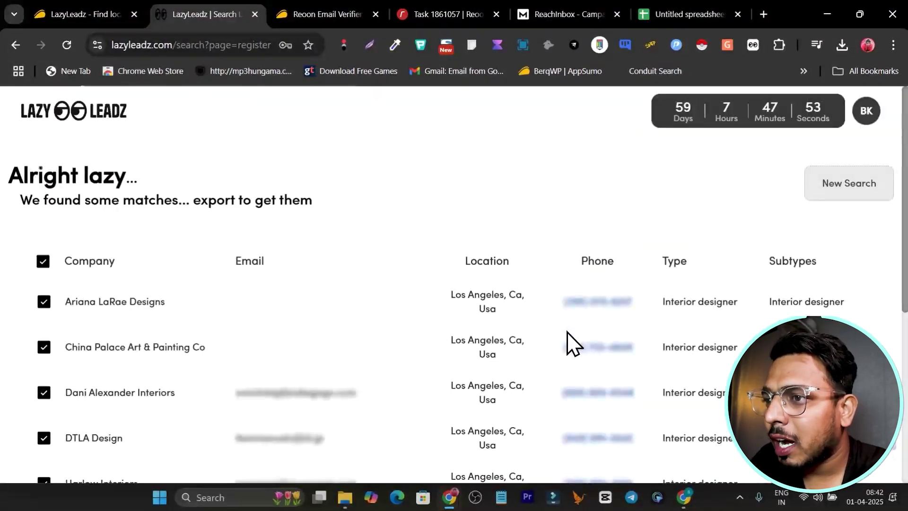
{"action": "scroll", "coordinate": [319, 312], "scroll_direction": "down", "scroll_amount": 2}
{"action": "scroll", "coordinate": [277, 248], "scroll_direction": "down", "scroll_amount": 4}
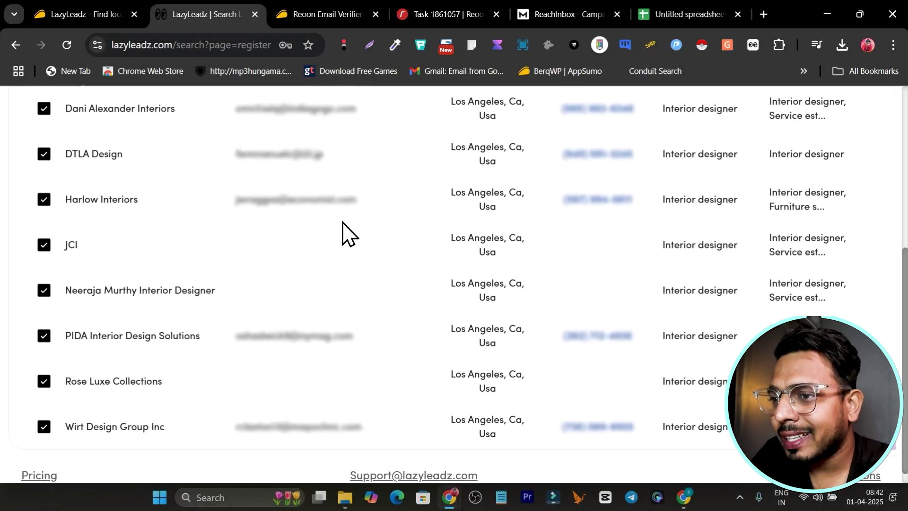
{"action": "scroll", "coordinate": [342, 233], "scroll_direction": "down", "scroll_amount": 1}
{"action": "scroll", "coordinate": [317, 394], "scroll_direction": "up", "scroll_amount": 6}
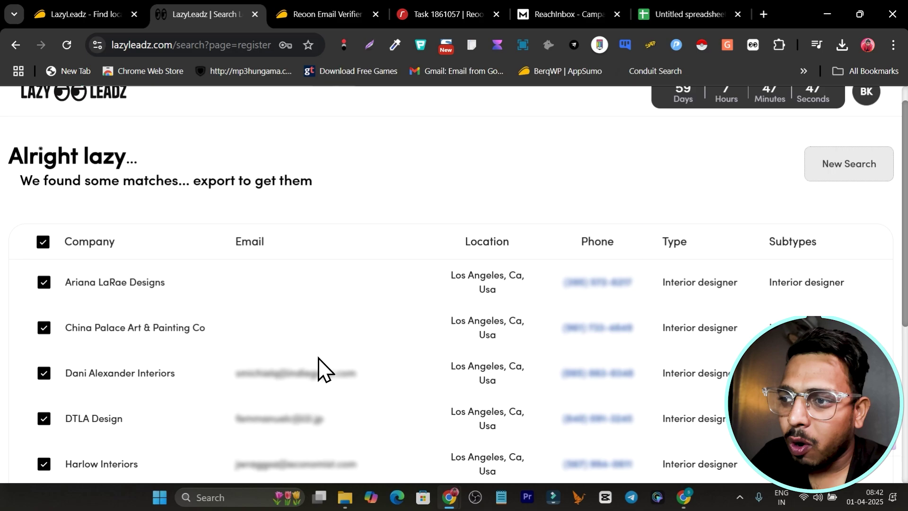
{"action": "scroll", "coordinate": [235, 327], "scroll_direction": "down", "scroll_amount": 3}
{"action": "scroll", "coordinate": [240, 334], "scroll_direction": "down", "scroll_amount": 2}
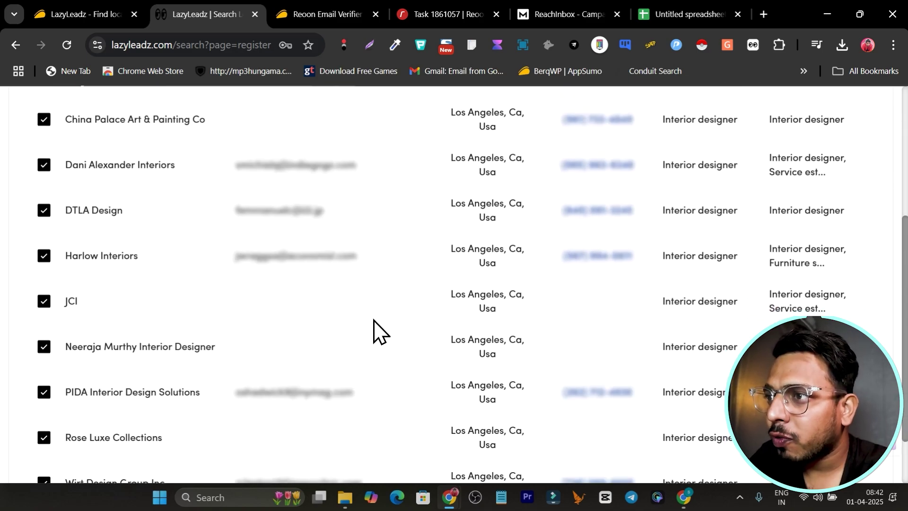
{"action": "scroll", "coordinate": [376, 326], "scroll_direction": "up", "scroll_amount": 5}
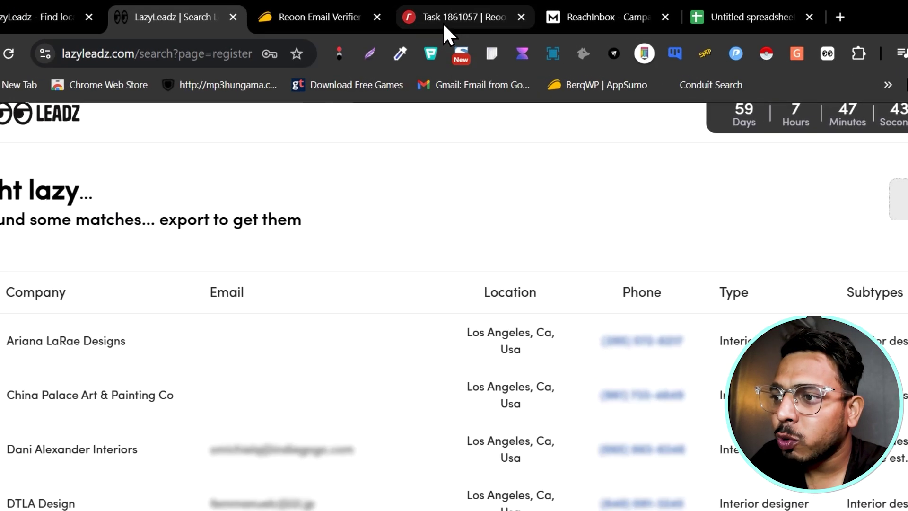
{"action": "left_click", "coordinate": [443, 22]}
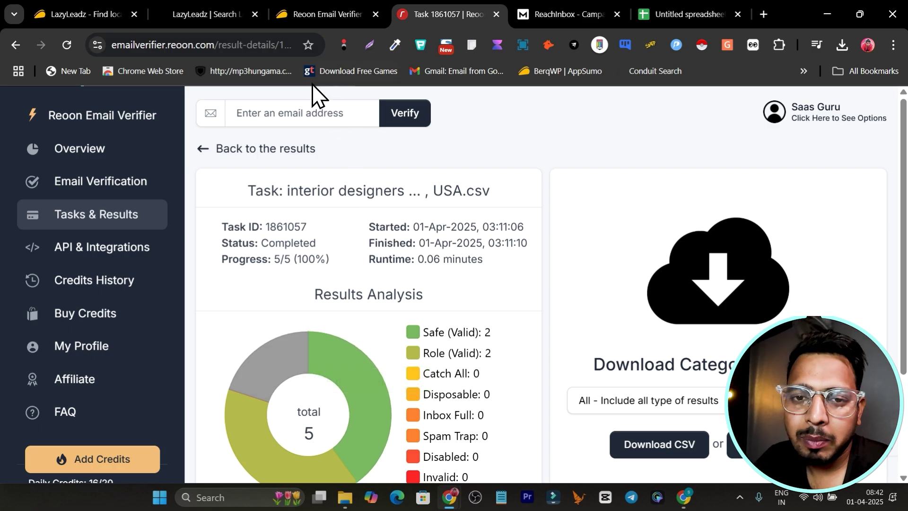
{"action": "left_click", "coordinate": [193, 17]}
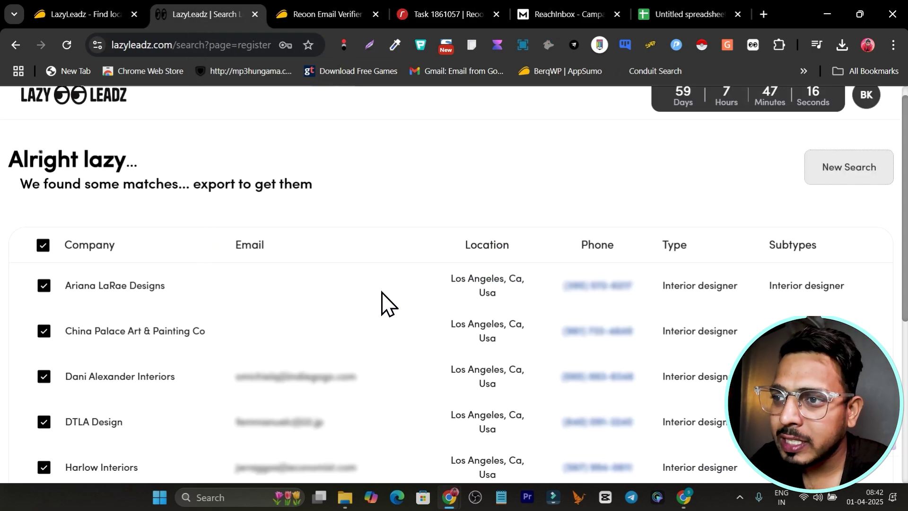
{"action": "scroll", "coordinate": [312, 282], "scroll_direction": "up", "scroll_amount": 1}
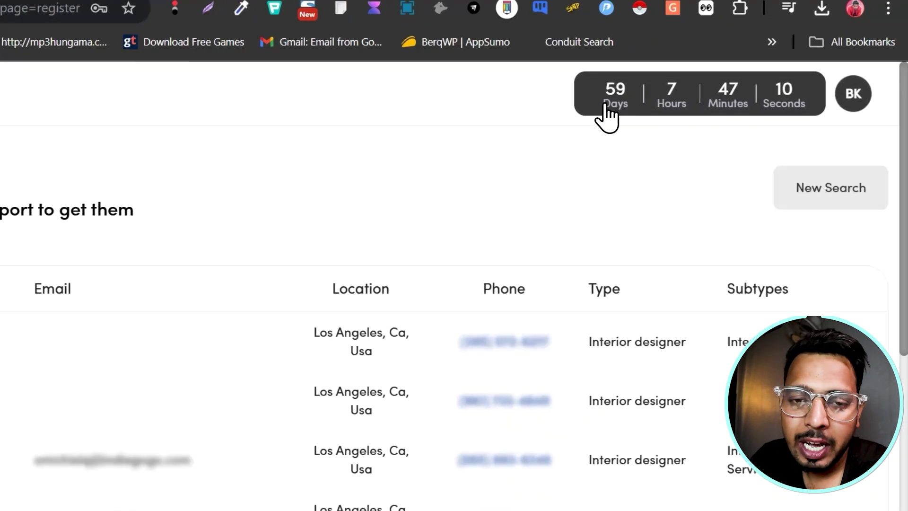
Step: Show the 150 Million Lead Giveaway notice about full-database access for Tier 5–6 accounts
{"action": "left_click", "coordinate": [606, 114]}
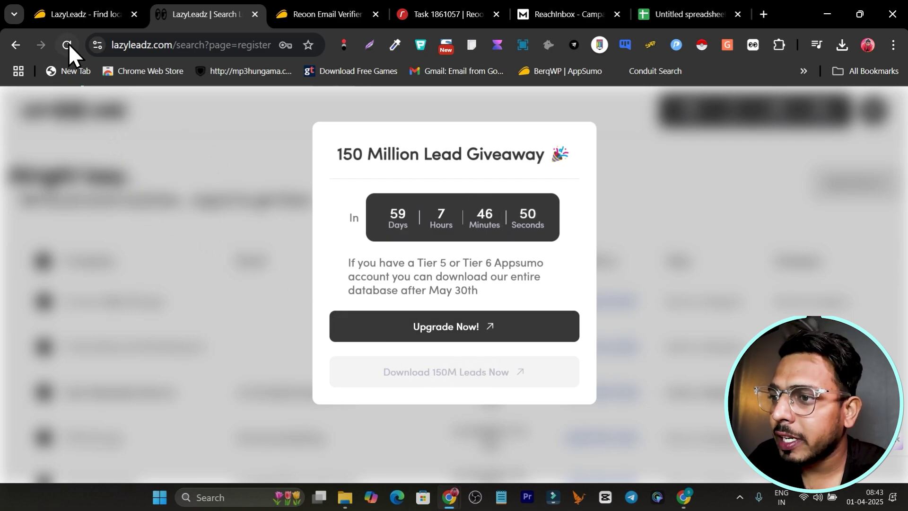
Step: Go to the AppSumo LazyLeadz deal and view License Tiers 1–4, priced $59 to $499
{"action": "left_click", "coordinate": [78, 14]}
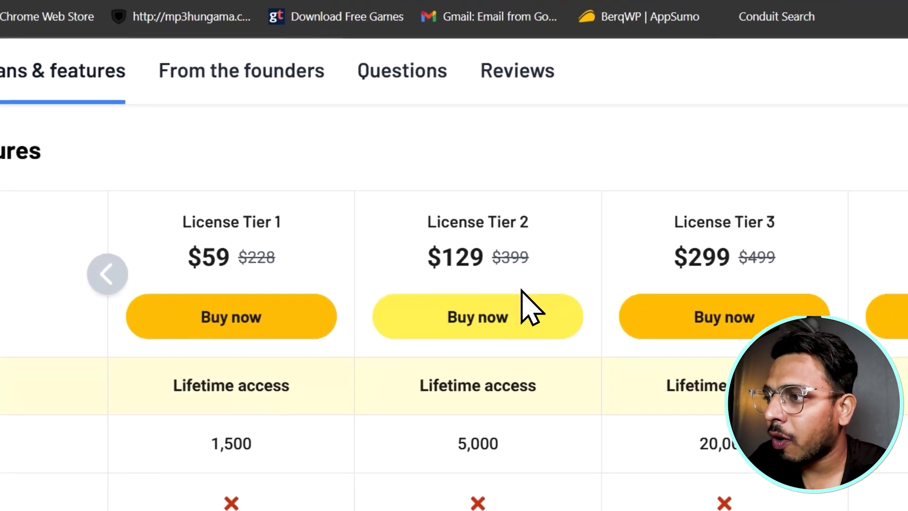
{"action": "scroll", "coordinate": [525, 305], "scroll_direction": "up", "scroll_amount": 5}
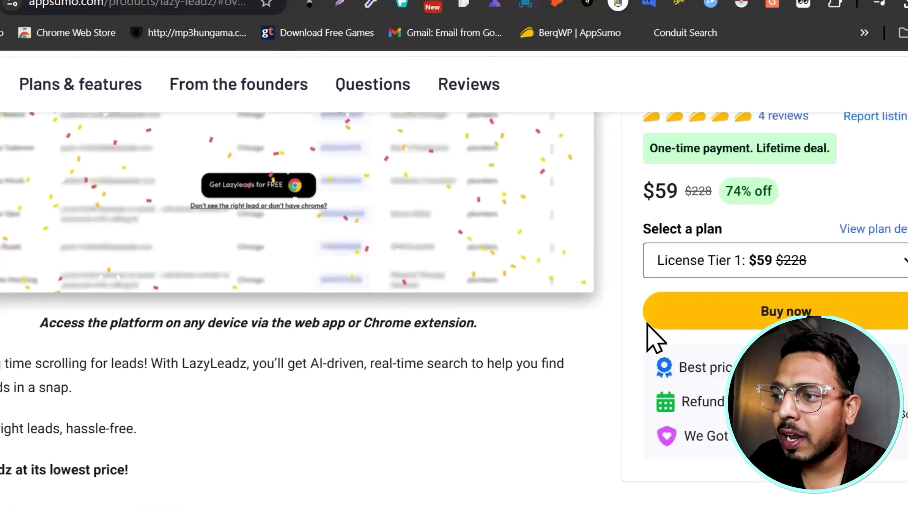
{"action": "scroll", "coordinate": [624, 383], "scroll_direction": "down", "scroll_amount": 3}
{"action": "scroll", "coordinate": [611, 390], "scroll_direction": "down", "scroll_amount": 2}
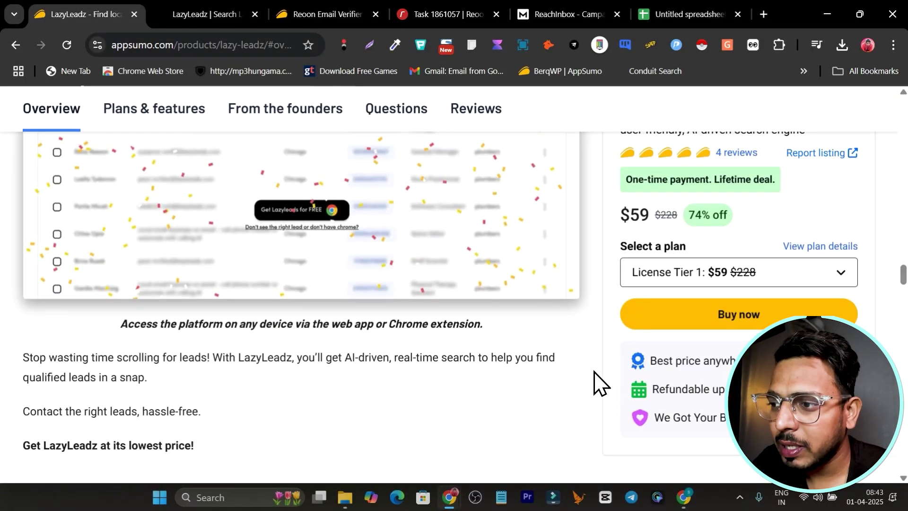
{"action": "scroll", "coordinate": [599, 383], "scroll_direction": "down", "scroll_amount": 2}
{"action": "scroll", "coordinate": [599, 376], "scroll_direction": "down", "scroll_amount": 1}
{"action": "scroll", "coordinate": [599, 376], "scroll_direction": "down", "scroll_amount": 4}
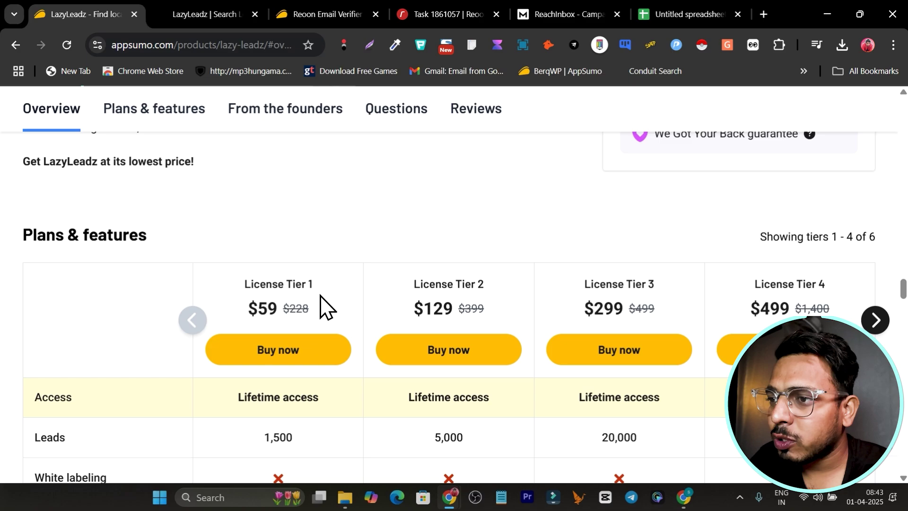
{"action": "scroll", "coordinate": [358, 308], "scroll_direction": "down", "scroll_amount": 1}
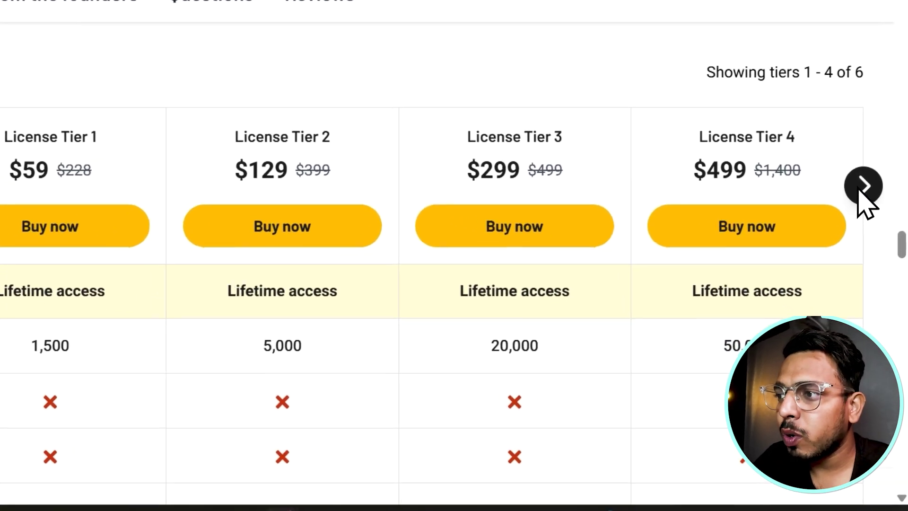
Step: Reveal License Tiers 3–6 and highlight Tier 5's Unlimited leads
{"action": "left_click", "coordinate": [875, 248]}
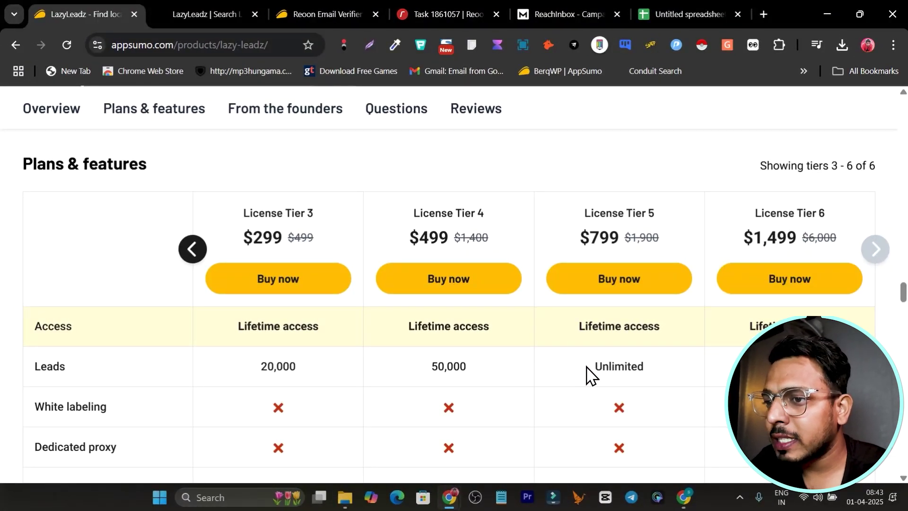
{"action": "left_click_drag", "start_coordinate": [591, 367], "coordinate": [647, 367]}
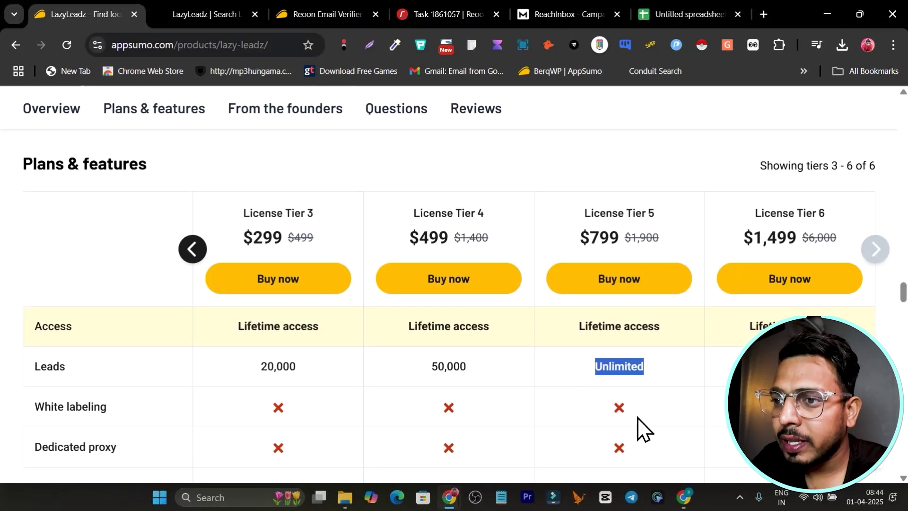
{"action": "scroll", "coordinate": [641, 428], "scroll_direction": "down", "scroll_amount": 1}
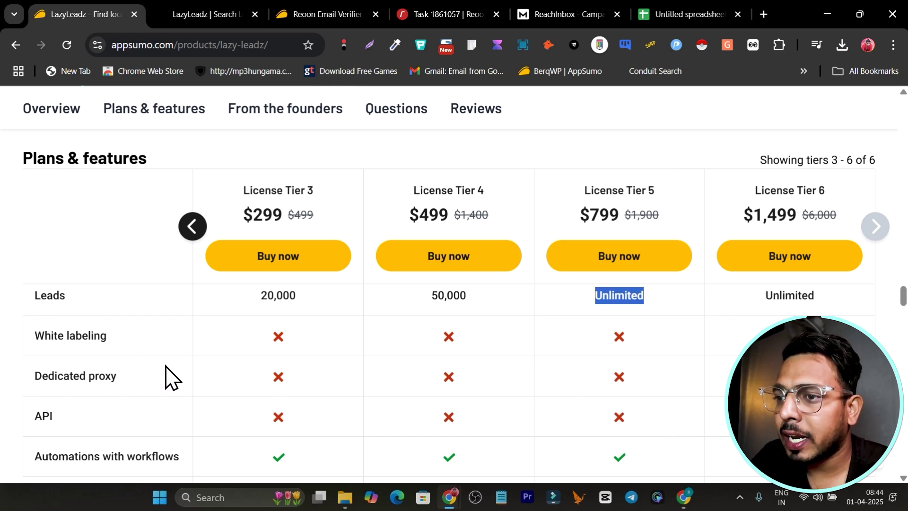
{"action": "scroll", "coordinate": [76, 363], "scroll_direction": "down", "scroll_amount": 2}
{"action": "scroll", "coordinate": [130, 354], "scroll_direction": "down", "scroll_amount": 1}
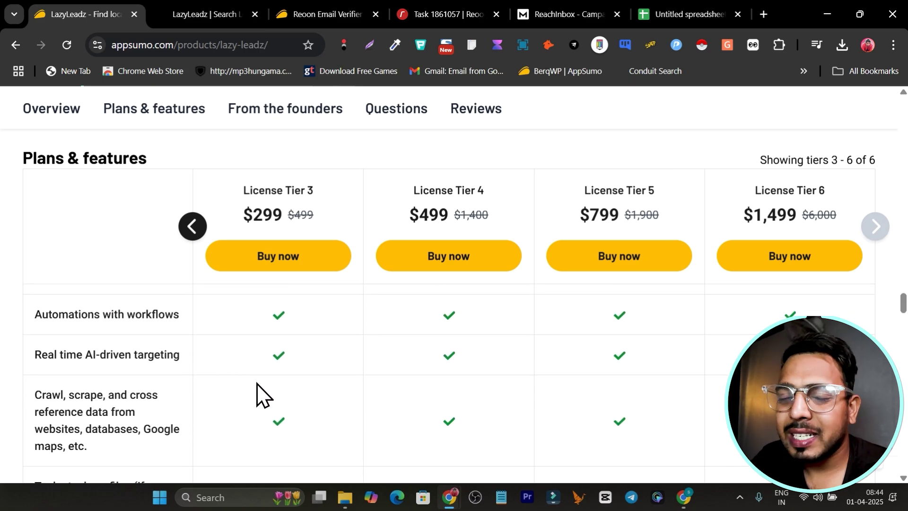
{"action": "scroll", "coordinate": [660, 419], "scroll_direction": "up", "scroll_amount": 5}
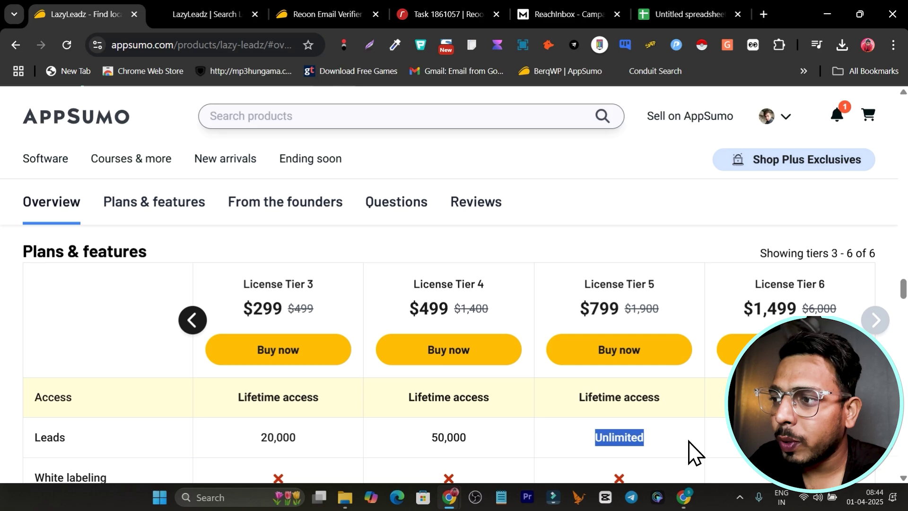
{"action": "scroll", "coordinate": [694, 452], "scroll_direction": "up", "scroll_amount": 5}
{"action": "scroll", "coordinate": [690, 430], "scroll_direction": "up", "scroll_amount": 5}
{"action": "scroll", "coordinate": [690, 430], "scroll_direction": "up", "scroll_amount": 2}
{"action": "scroll", "coordinate": [683, 436], "scroll_direction": "down", "scroll_amount": 2}
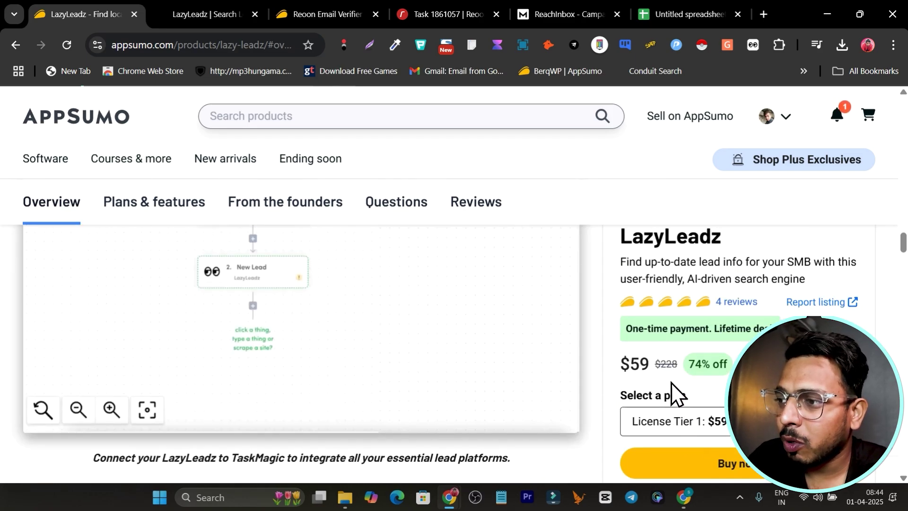
{"action": "scroll", "coordinate": [674, 299], "scroll_direction": "up", "scroll_amount": 5}
{"action": "scroll", "coordinate": [809, 284], "scroll_direction": "up", "scroll_amount": 5}
{"action": "scroll", "coordinate": [812, 287], "scroll_direction": "up", "scroll_amount": 5}
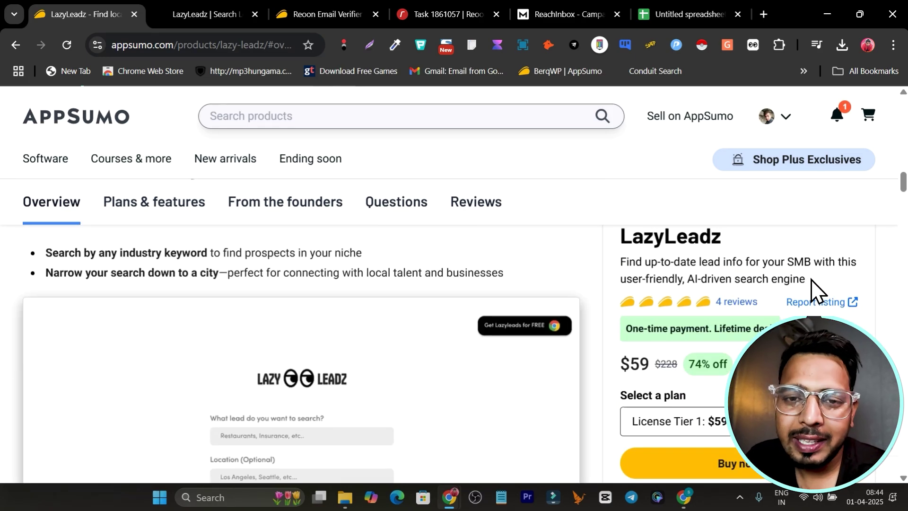
{"action": "scroll", "coordinate": [813, 291], "scroll_direction": "up", "scroll_amount": 5}
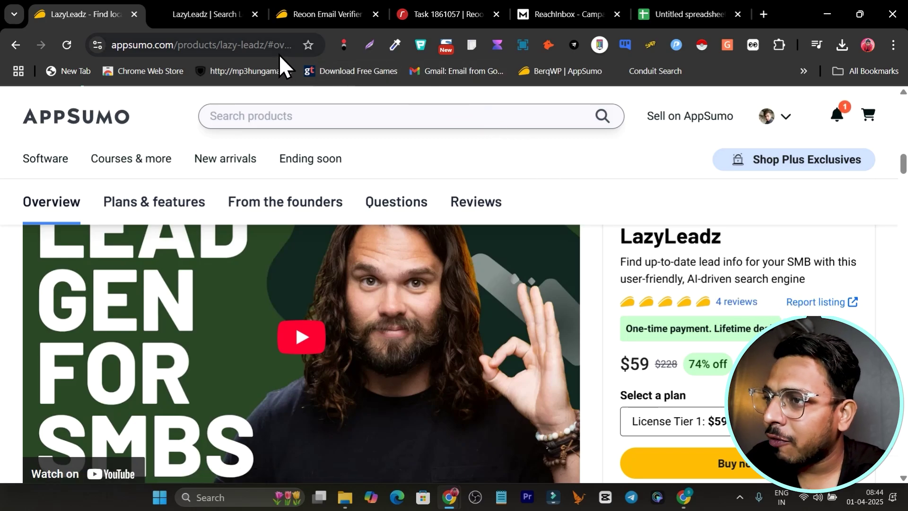
Step: Check the Reoon task results and ReachInbox campaigns, then open the $79 Reoon Email Verifier deal
{"action": "left_click", "coordinate": [440, 15]}
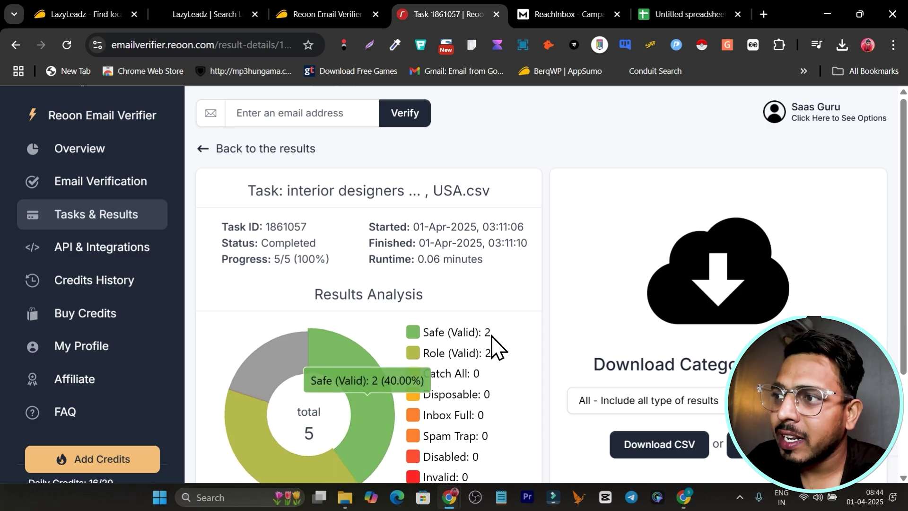
{"action": "left_click", "coordinate": [560, 15]}
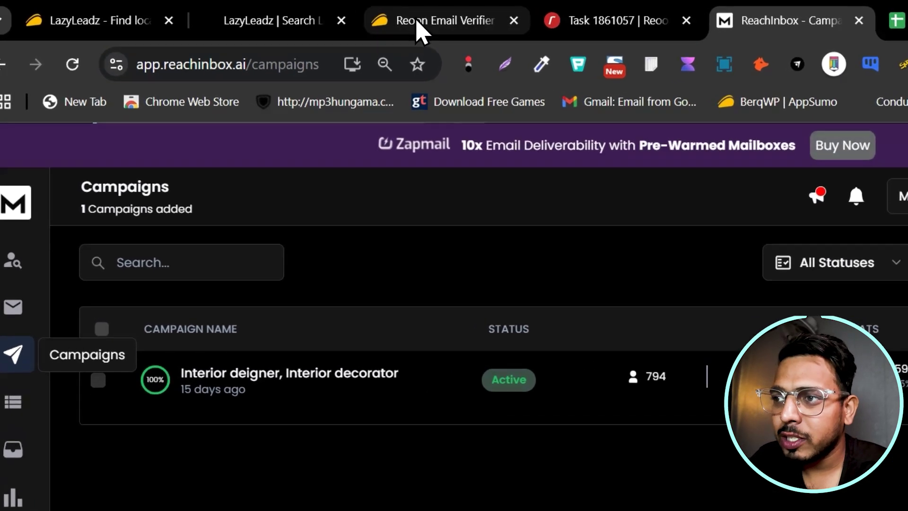
{"action": "left_click", "coordinate": [322, 14]}
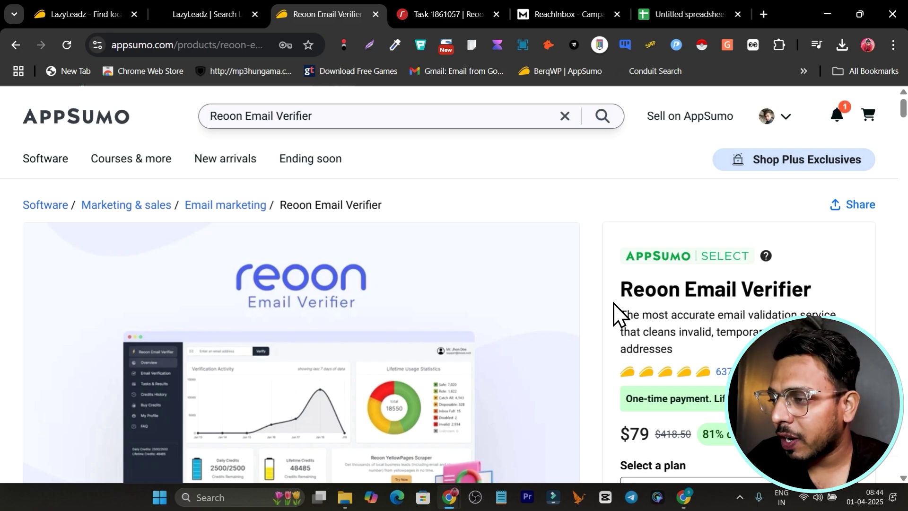
{"action": "scroll", "coordinate": [780, 312], "scroll_direction": "down", "scroll_amount": 2}
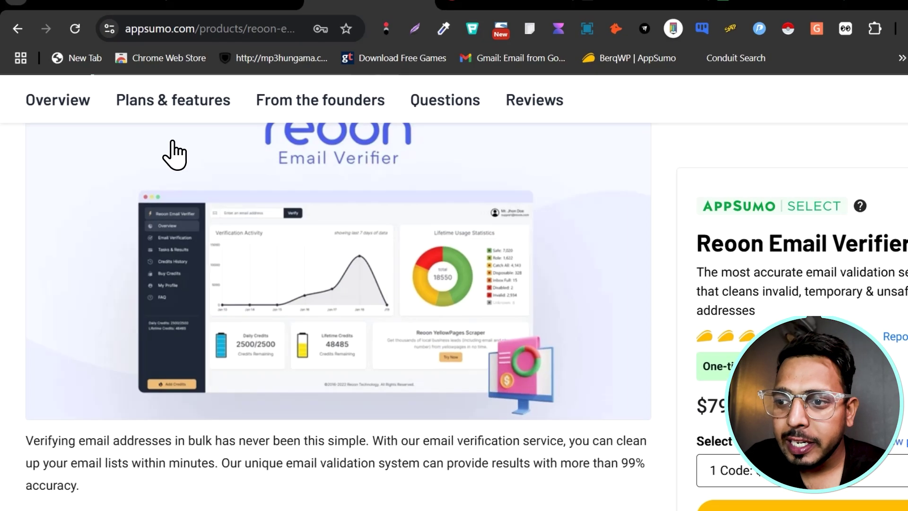
Step: Note Reoon Plan 1's 500 credits per day, then dismiss the LazyLeadz giveaway popup
{"action": "left_click", "coordinate": [154, 107]}
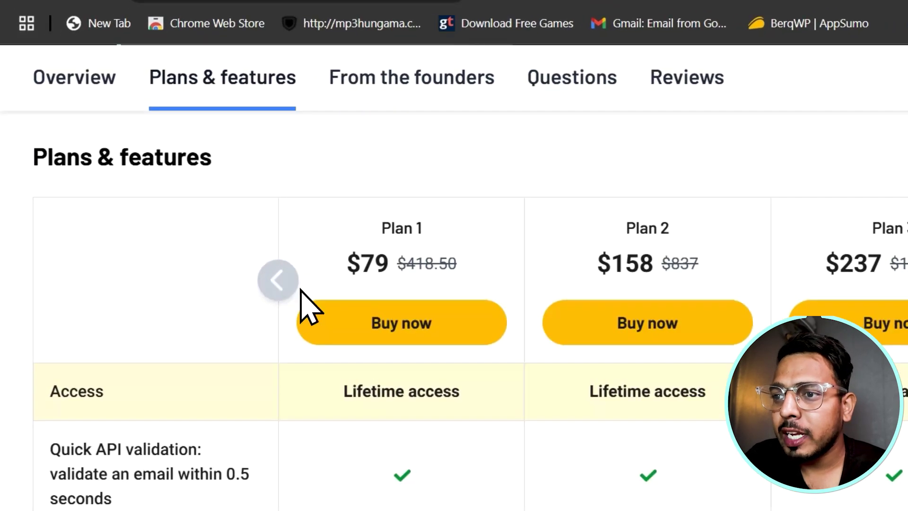
{"action": "scroll", "coordinate": [376, 341], "scroll_direction": "down", "scroll_amount": 1}
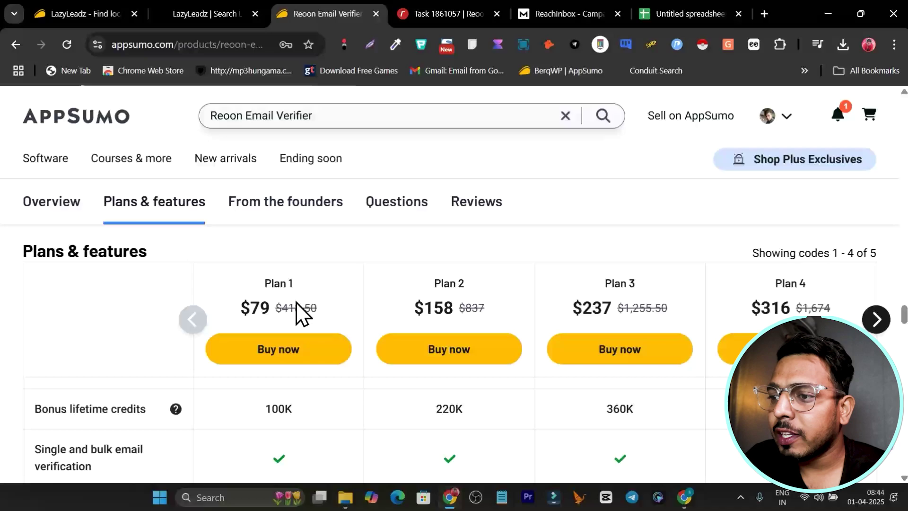
{"action": "scroll", "coordinate": [284, 355], "scroll_direction": "up", "scroll_amount": 1}
{"action": "scroll", "coordinate": [284, 383], "scroll_direction": "up", "scroll_amount": 1}
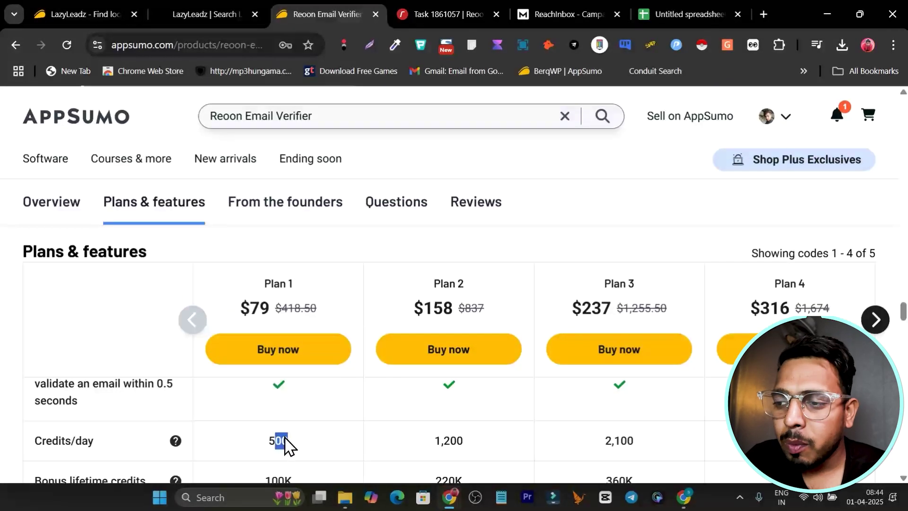
{"action": "left_click_drag", "start_coordinate": [289, 440], "coordinate": [257, 447]}
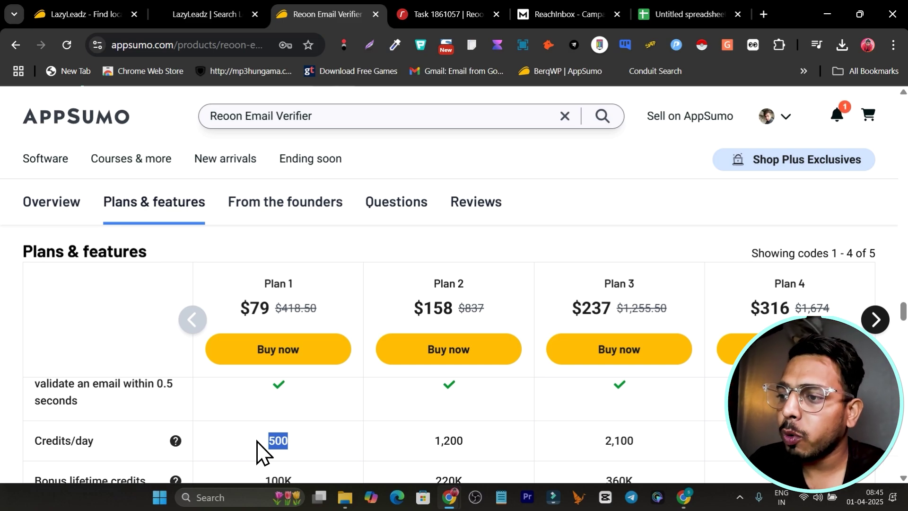
{"action": "scroll", "coordinate": [464, 386], "scroll_direction": "down", "scroll_amount": 1}
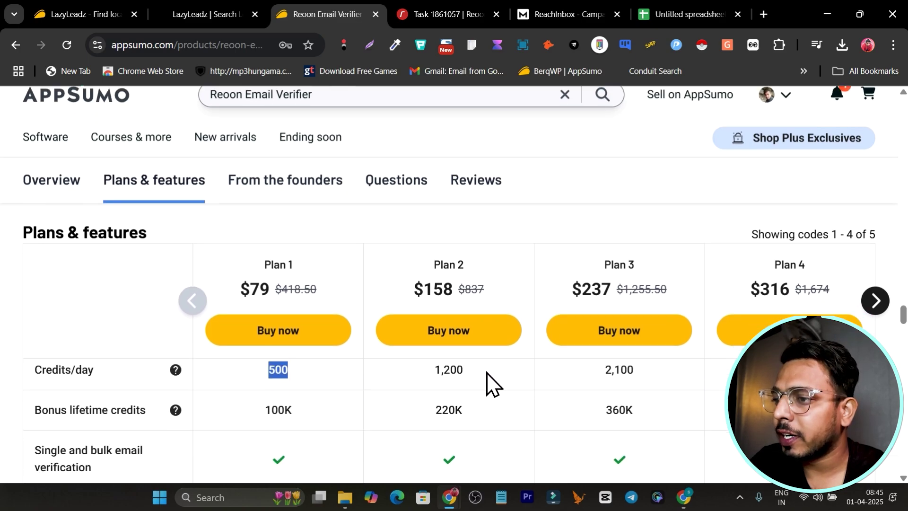
{"action": "scroll", "coordinate": [464, 384], "scroll_direction": "down", "scroll_amount": 1}
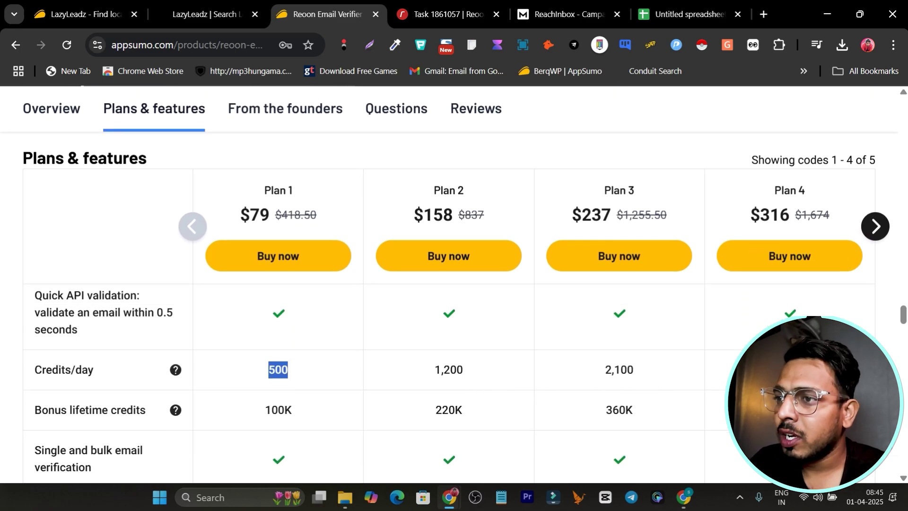
{"action": "scroll", "coordinate": [710, 316], "scroll_direction": "up", "scroll_amount": 10}
{"action": "scroll", "coordinate": [710, 317], "scroll_direction": "up", "scroll_amount": 5}
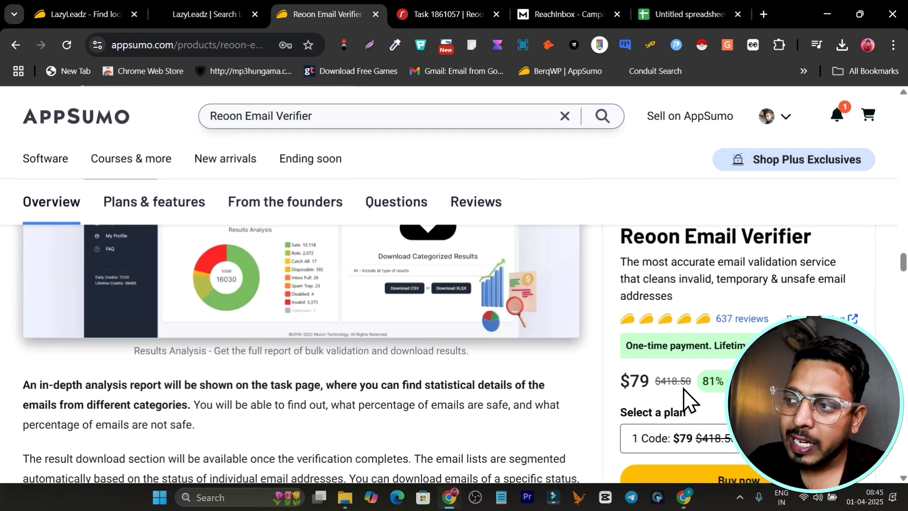
{"action": "scroll", "coordinate": [710, 317], "scroll_direction": "up", "scroll_amount": 3}
{"action": "scroll", "coordinate": [710, 317], "scroll_direction": "up", "scroll_amount": 3}
{"action": "scroll", "coordinate": [710, 317], "scroll_direction": "up", "scroll_amount": 5}
{"action": "scroll", "coordinate": [710, 317], "scroll_direction": "up", "scroll_amount": 5}
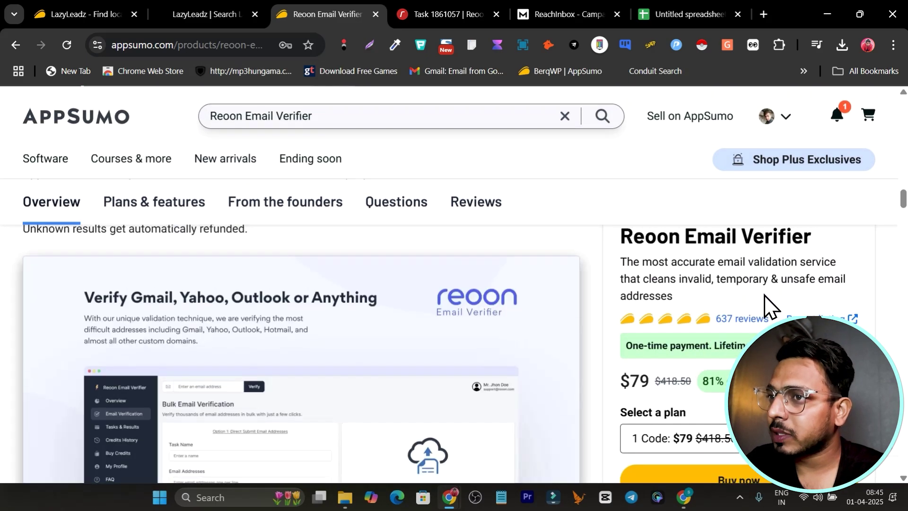
{"action": "scroll", "coordinate": [709, 316], "scroll_direction": "up", "scroll_amount": 5}
{"action": "scroll", "coordinate": [776, 312], "scroll_direction": "up", "scroll_amount": 5}
{"action": "scroll", "coordinate": [776, 312], "scroll_direction": "up", "scroll_amount": 5}
{"action": "scroll", "coordinate": [775, 312], "scroll_direction": "up", "scroll_amount": 5}
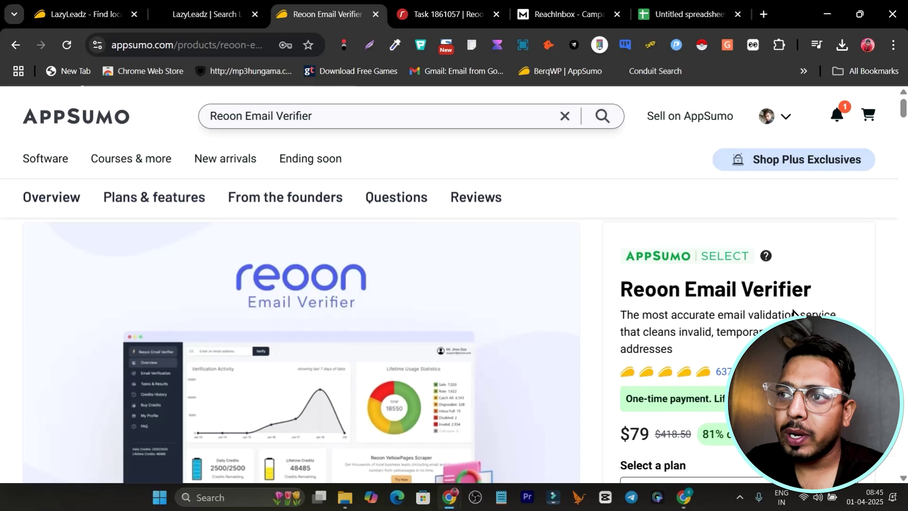
{"action": "scroll", "coordinate": [776, 312], "scroll_direction": "up", "scroll_amount": 3}
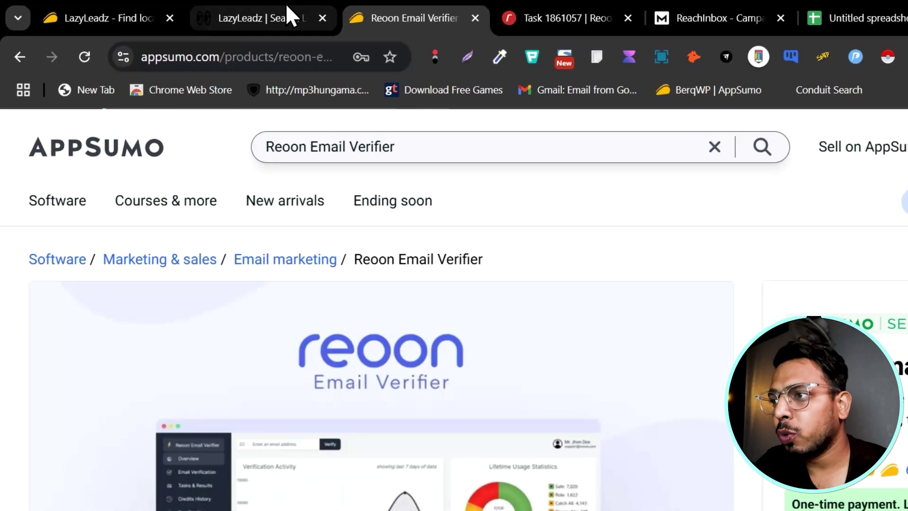
{"action": "left_click", "coordinate": [261, 18]}
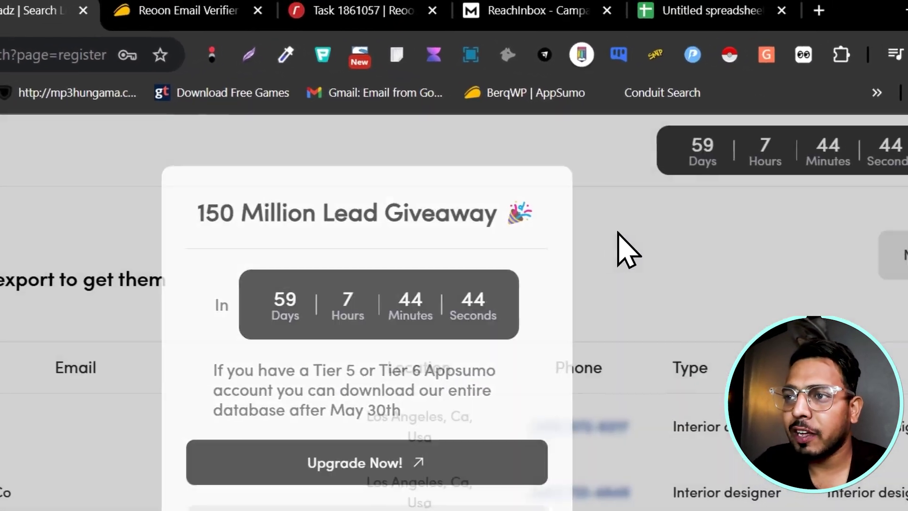
{"action": "left_click", "coordinate": [624, 248]}
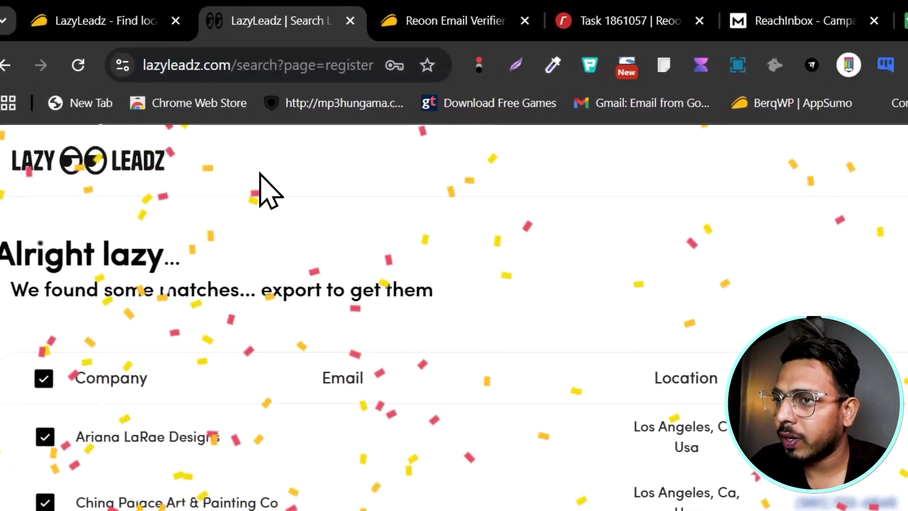